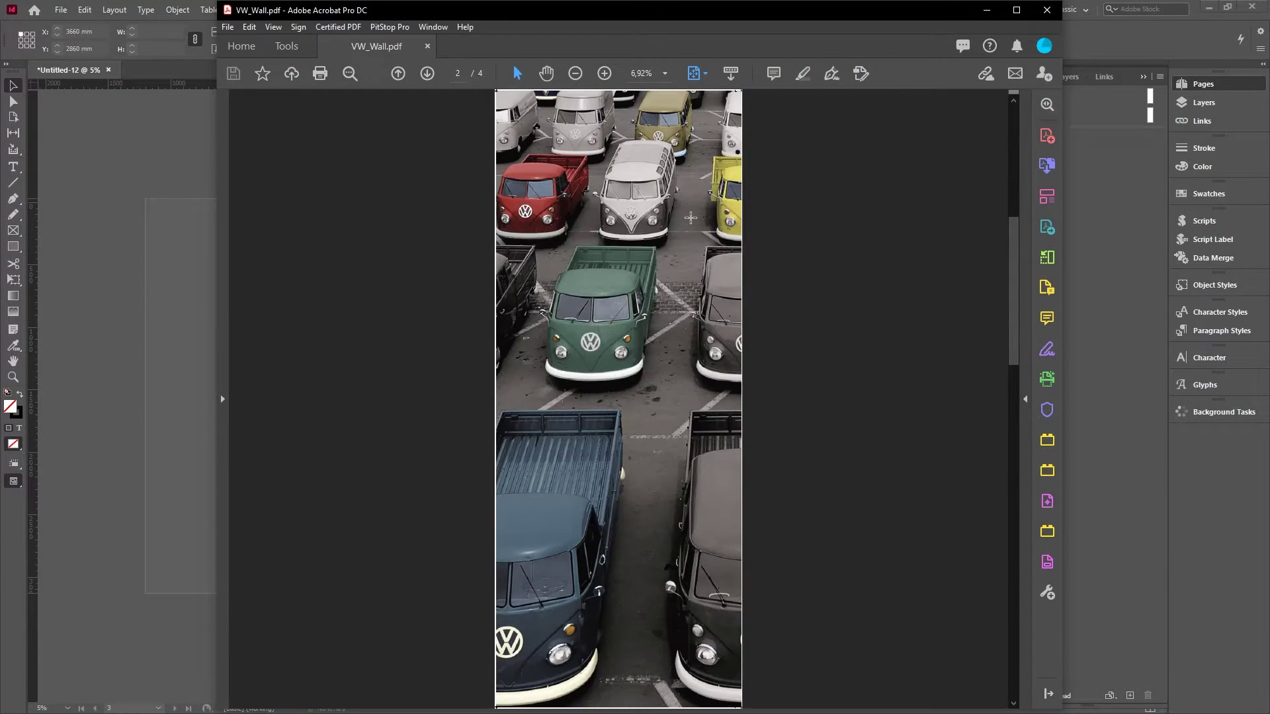
scroll(689, 216, "down", 5)
Scroll through the recent custom document sizes in the New Document dialog.
scroll(689, 217, "up", 5)
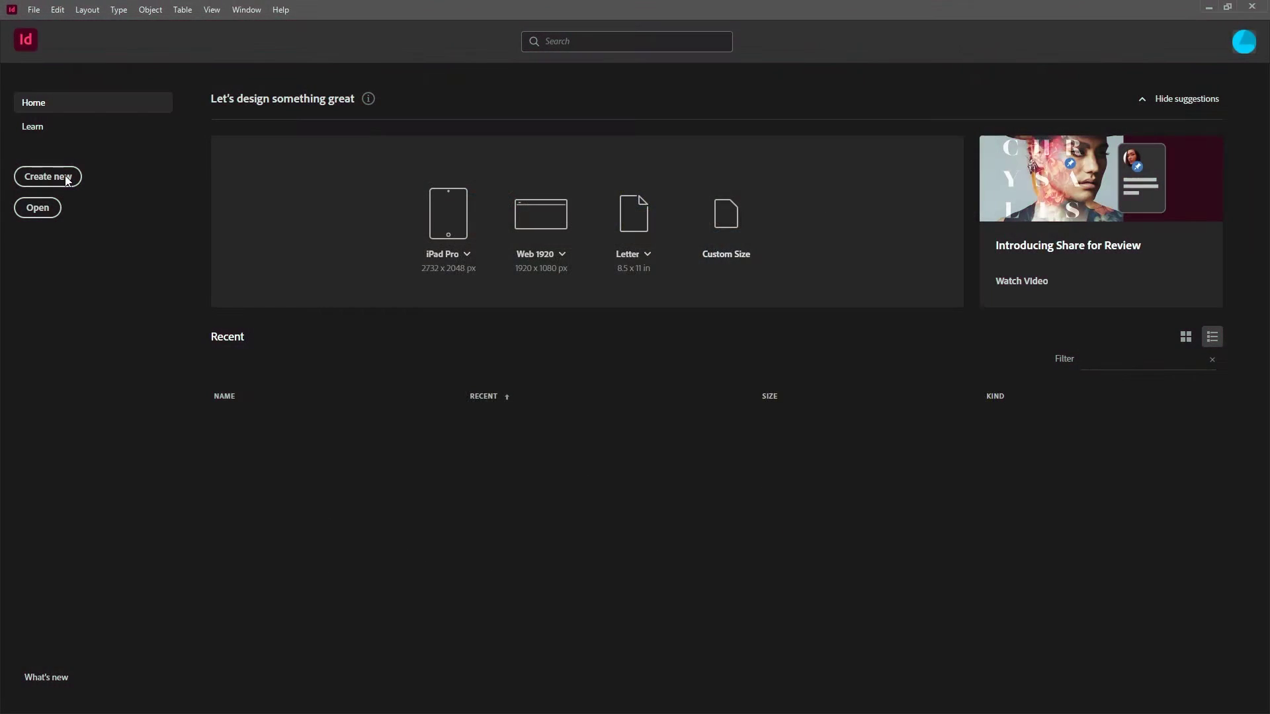
Set up a 1200 × 3100 mm document with 4 pages and Facing Pages turned off.
left_click(67, 178)
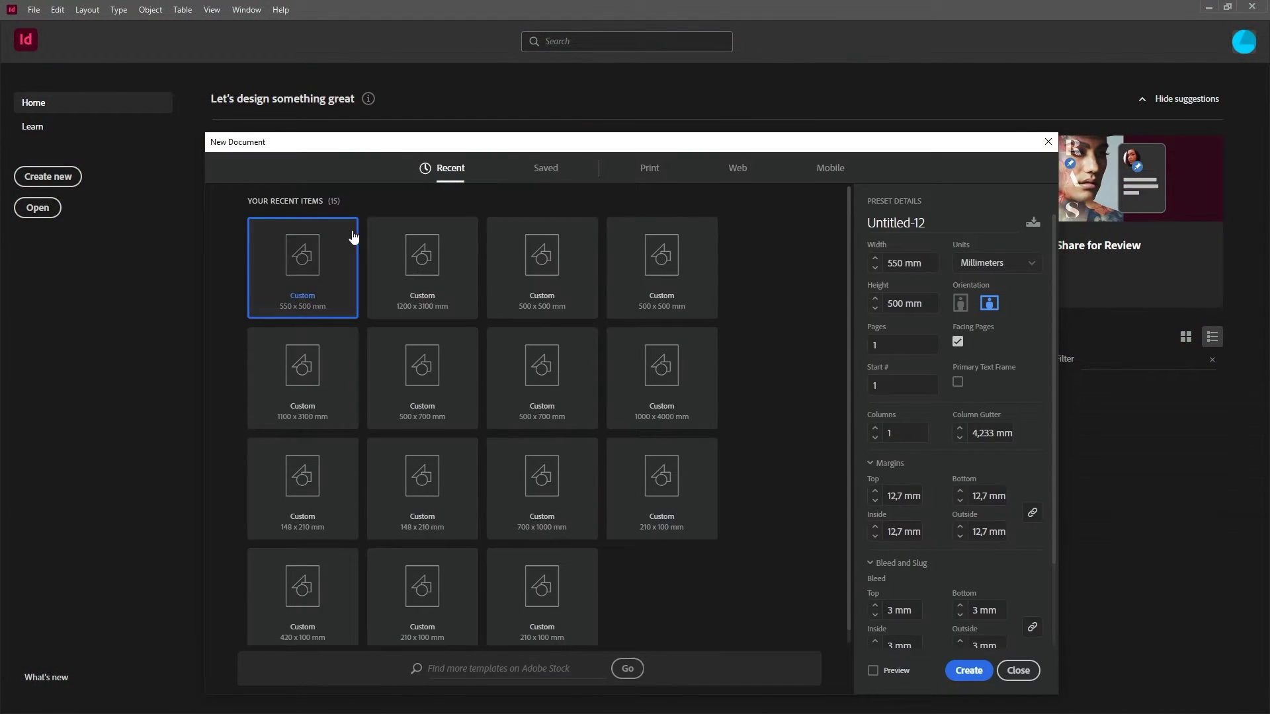
left_click_drag(925, 263, 827, 267)
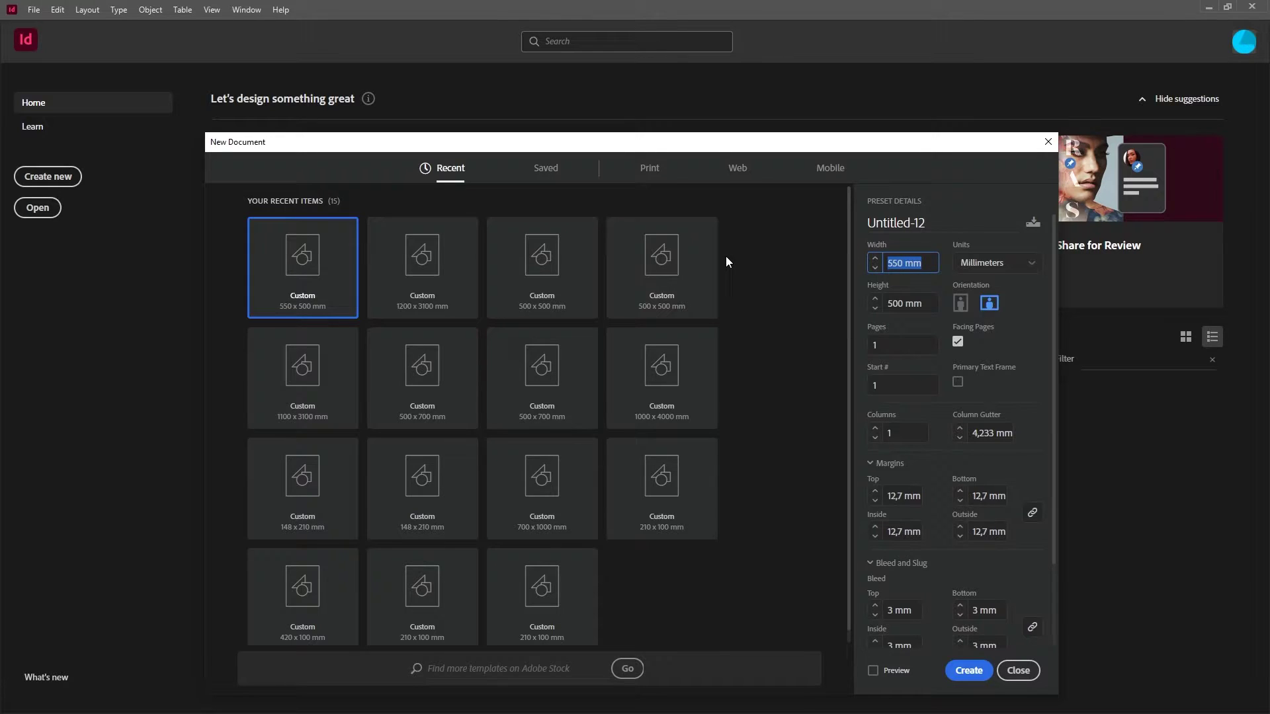
type("1200")
key("Tab")
type("3")
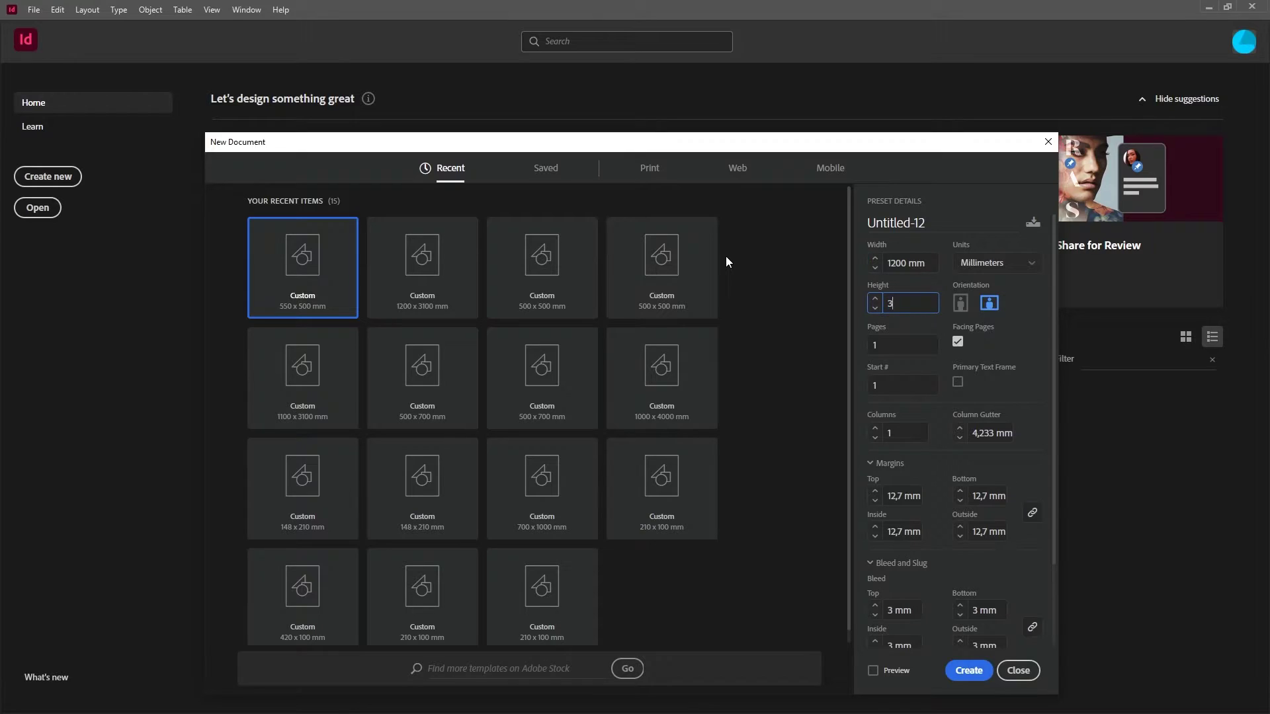
type("100")
key("Tab")
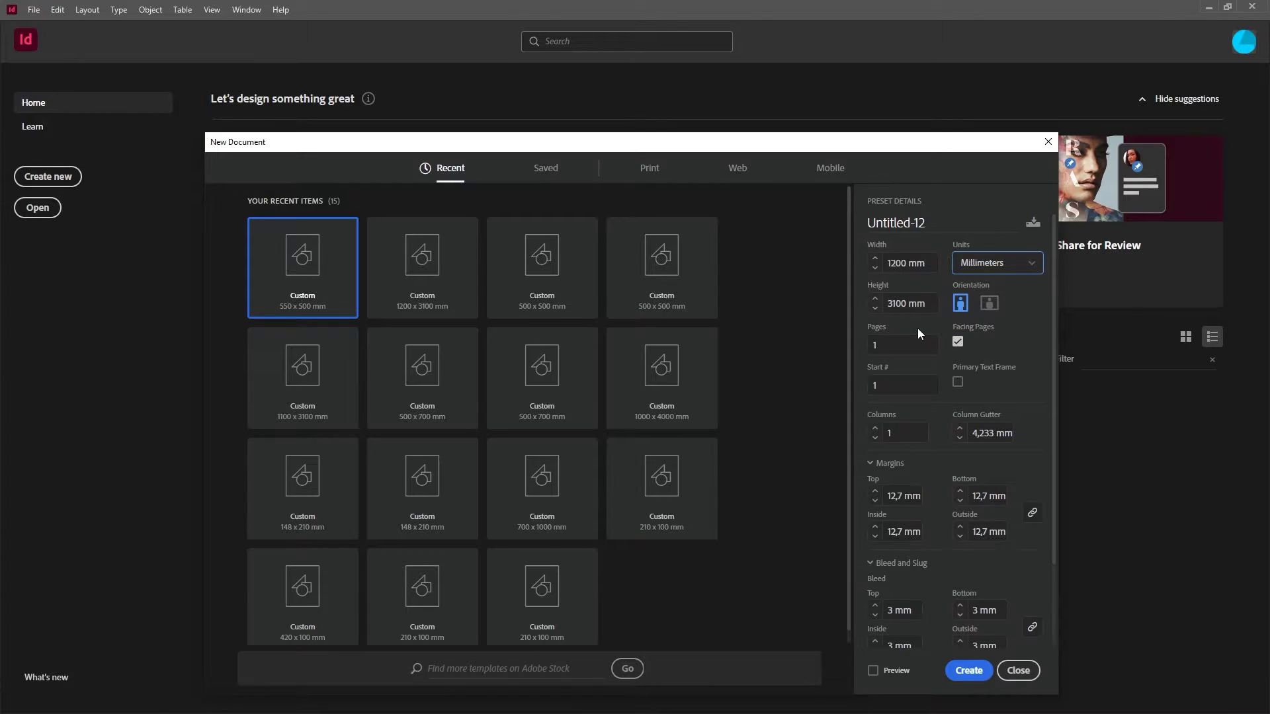
key("Tab")
type("4")
left_click(957, 342)
Enter a 5 mm bleed in the Bleed and Slug settings.
scroll(1010, 410, "down", 2)
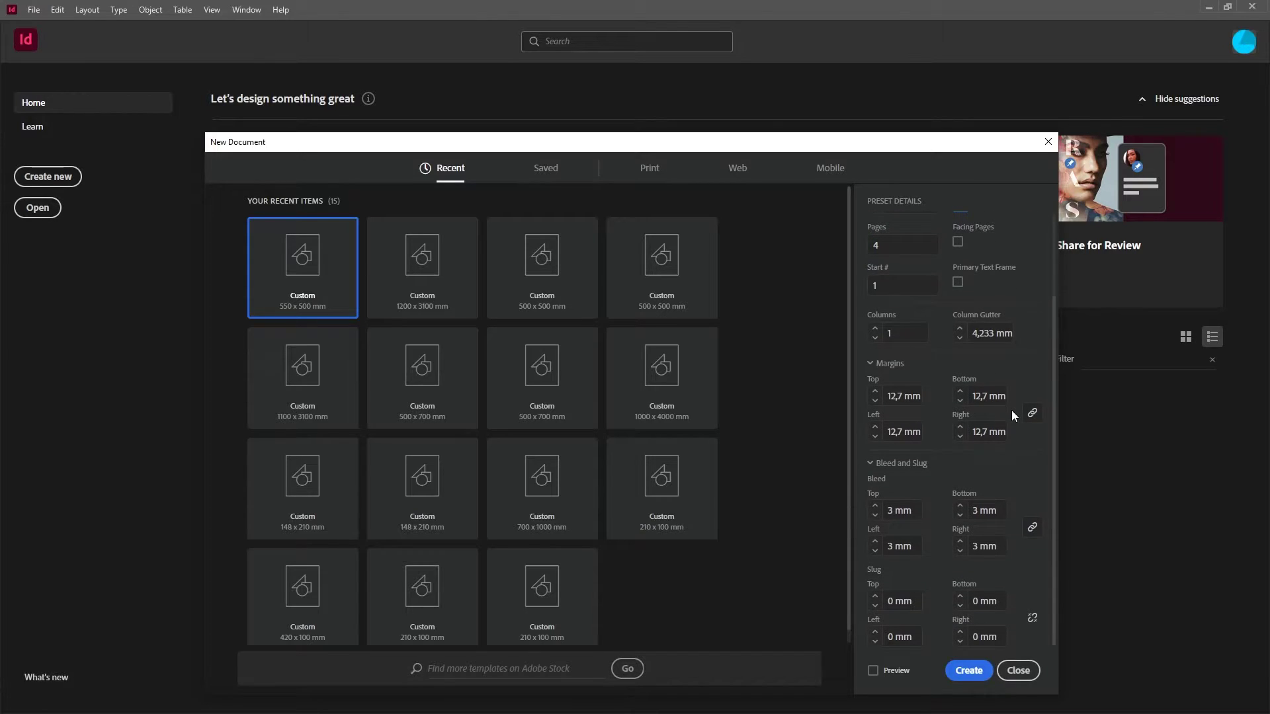
left_click(916, 510)
type("5")
key("Tab")
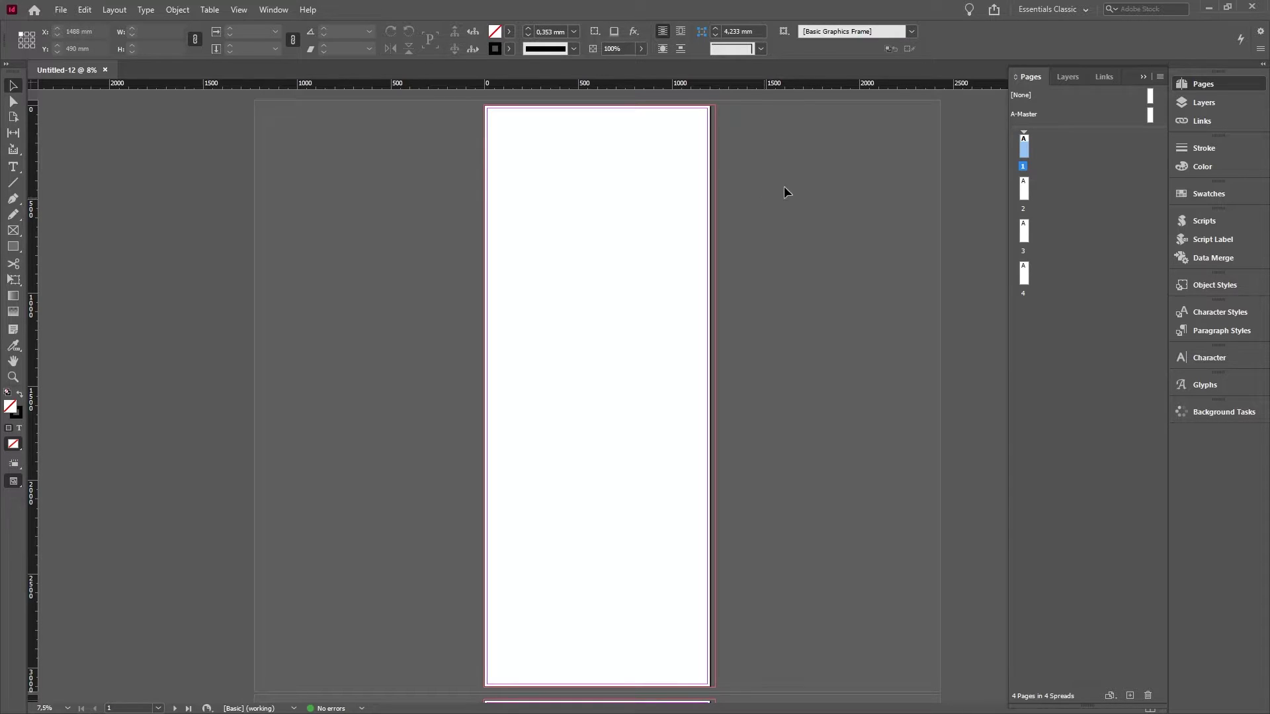
Review the workspace list and Window menu, staying on Essentials Classic without changes.
left_click(1065, 9)
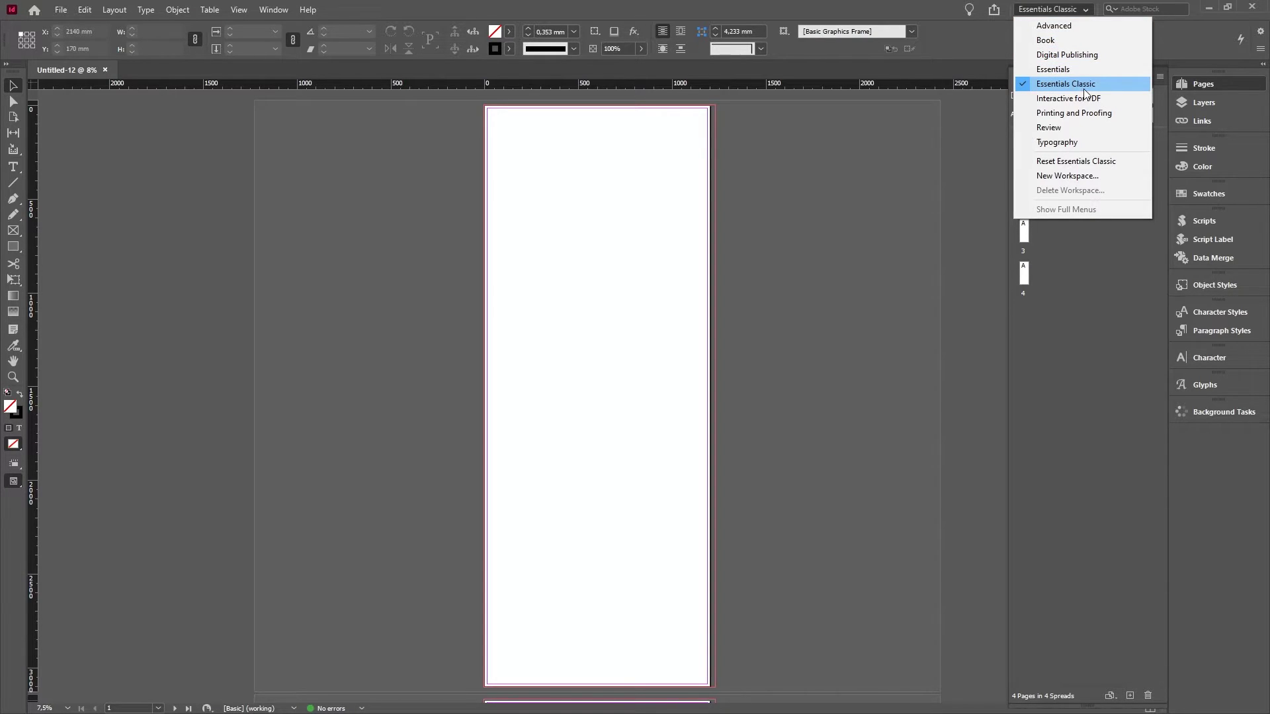
left_click(889, 204)
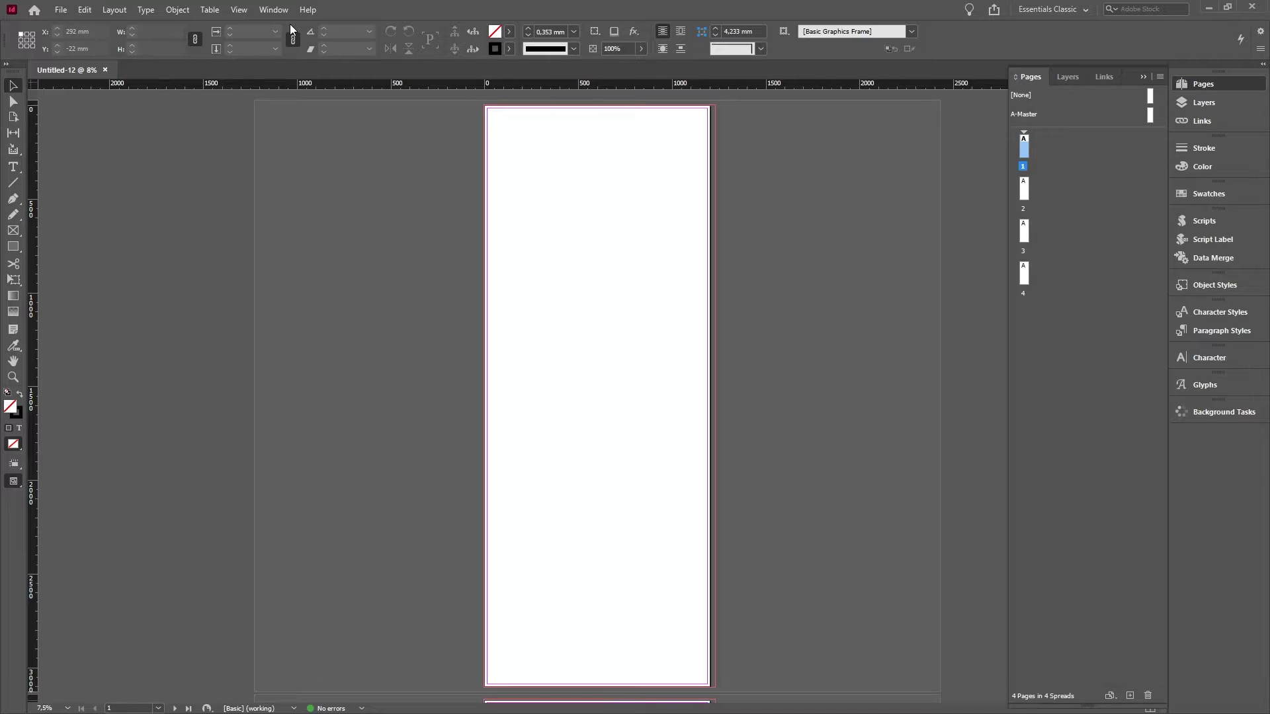
left_click(275, 10)
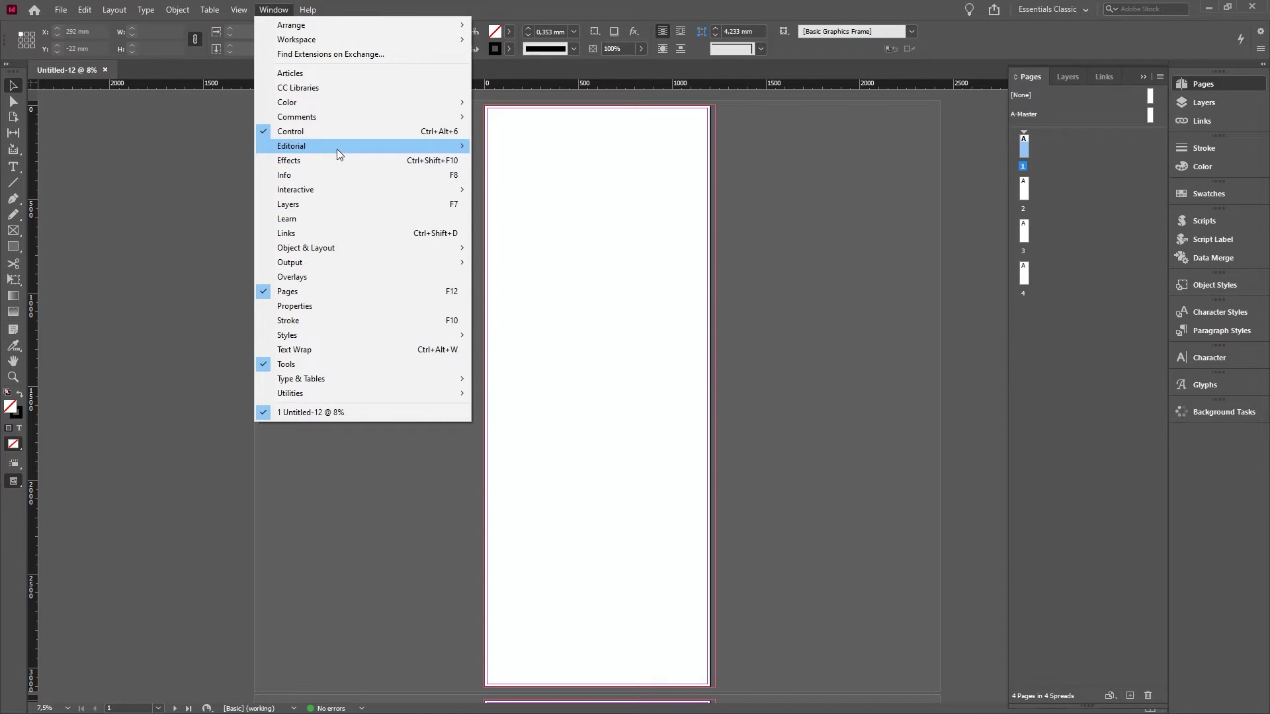
left_click(778, 192)
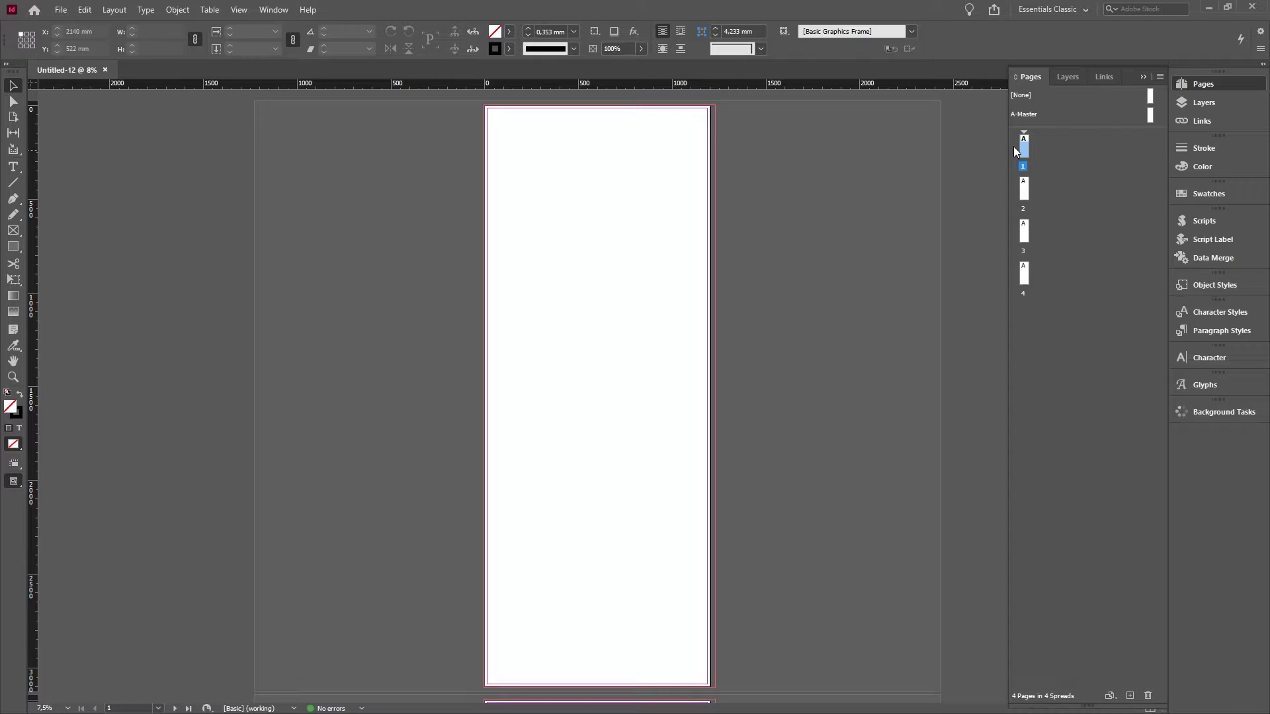
Turn off page shuffling for all pages and drag page 2 beside page 1 into one spread.
left_click(1025, 277, "shift")
right_click(1022, 185)
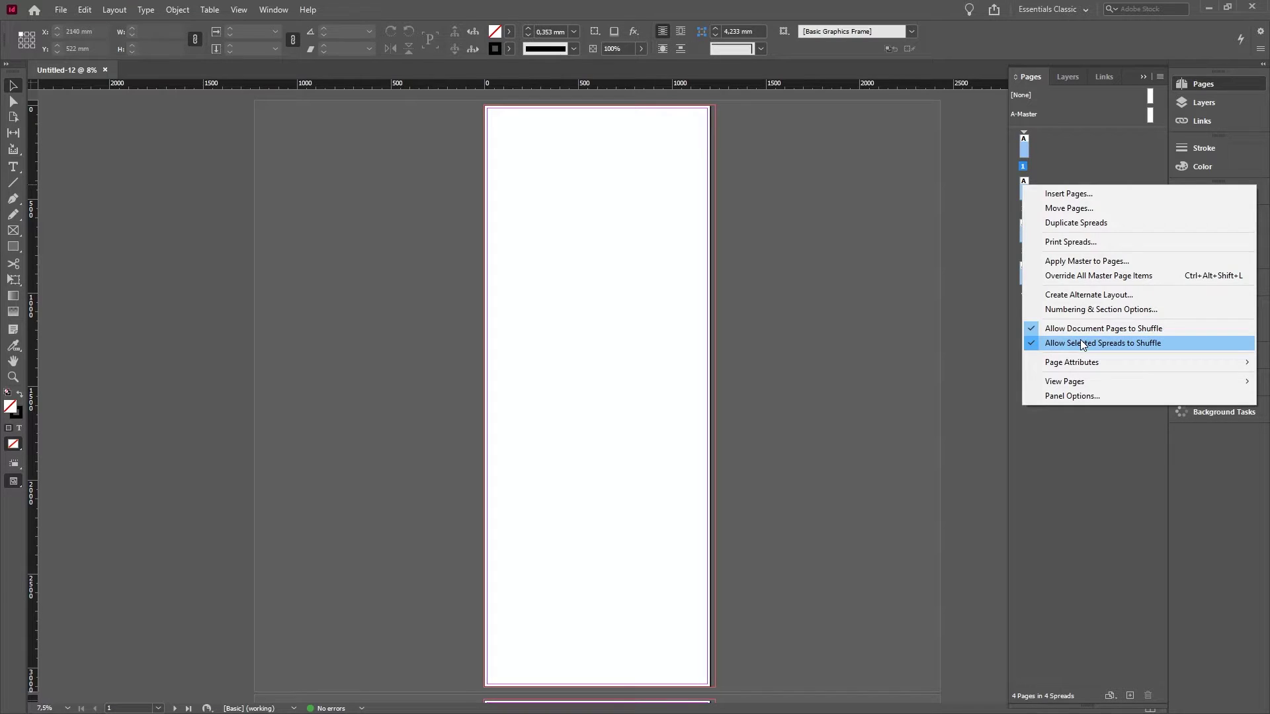
left_click(1080, 344)
right_click(1026, 196)
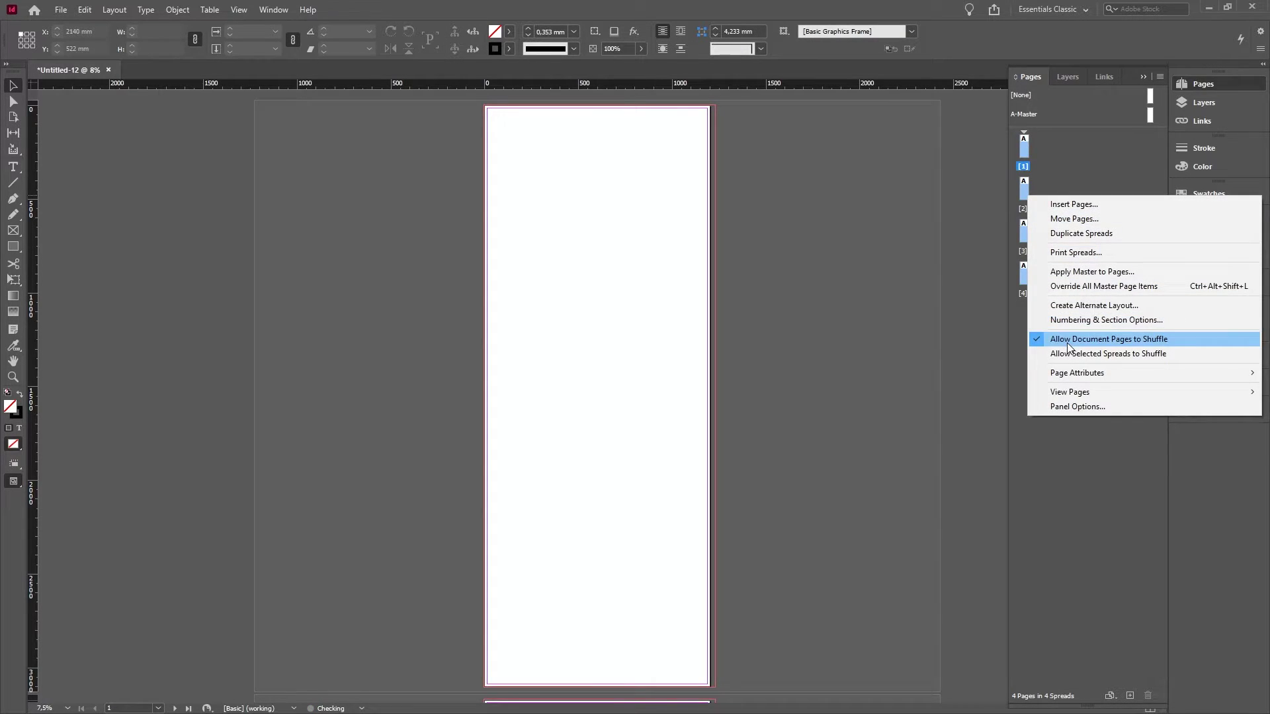
left_click(1067, 340)
left_click(1051, 283)
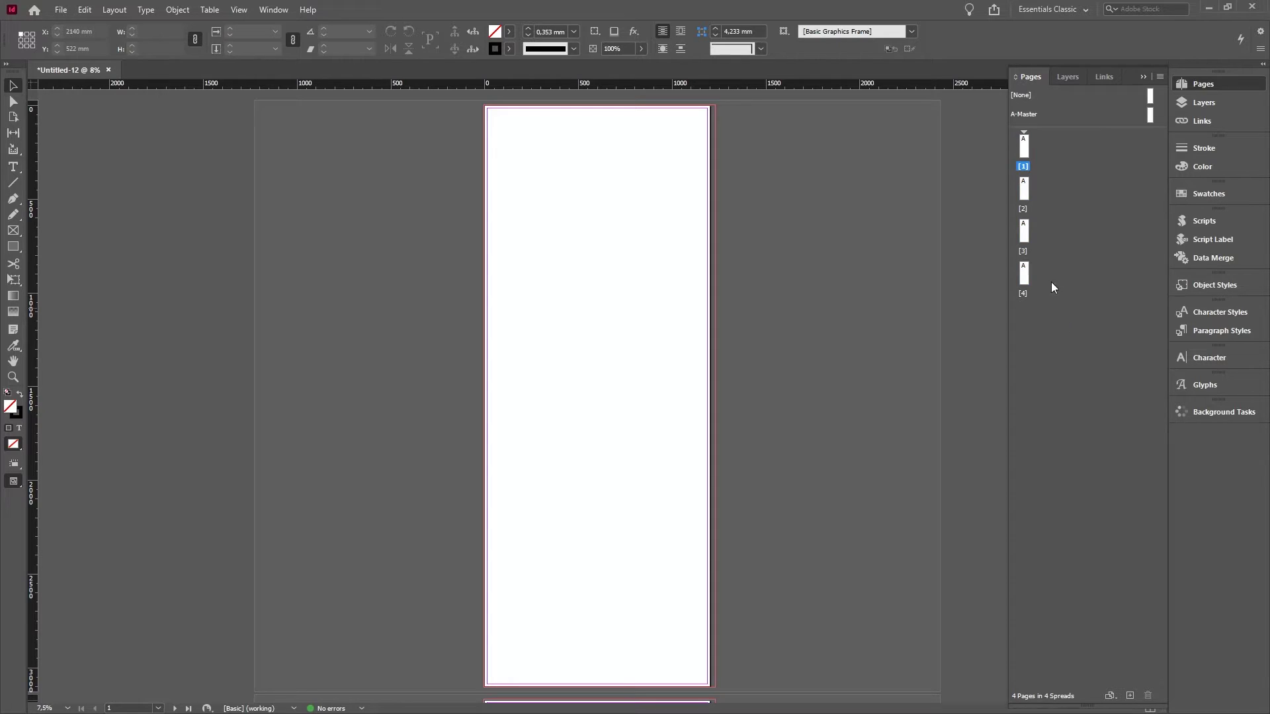
left_click_drag(1025, 195, 1055, 145)
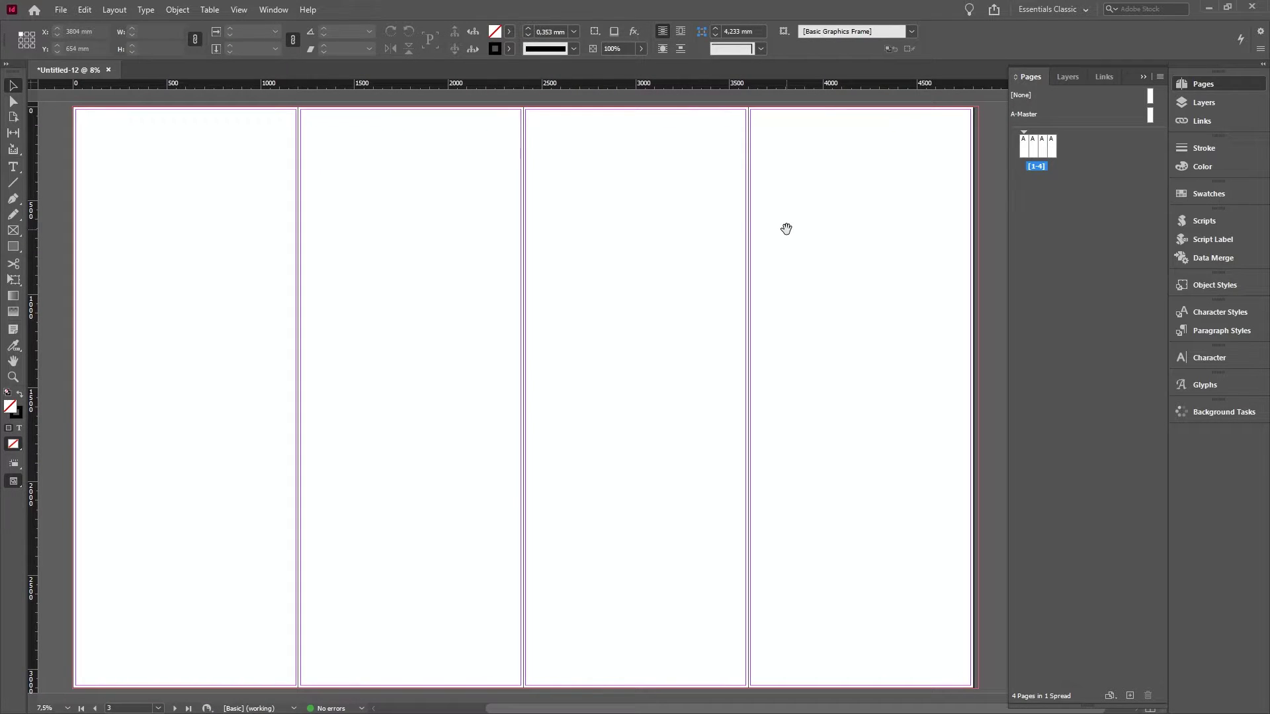
Place the NF99_0048_V2 van image onto page 2.
left_click(60, 9)
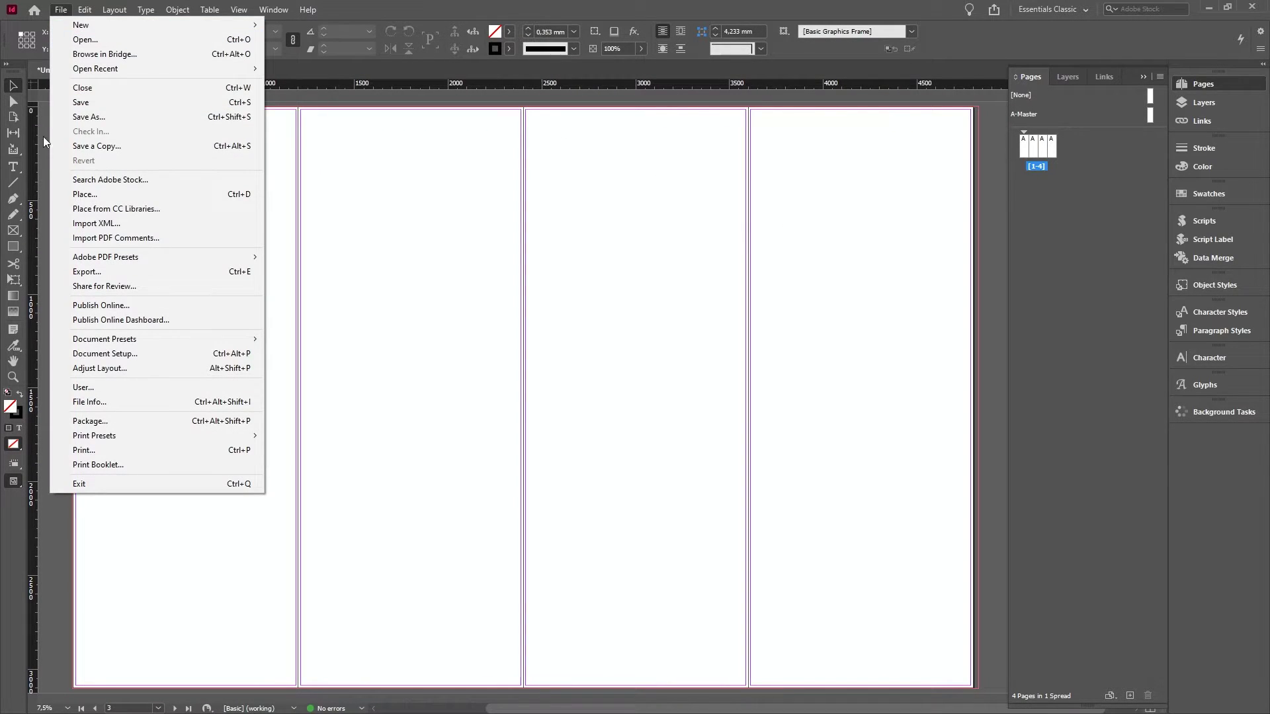
left_click(82, 195)
left_click(654, 307)
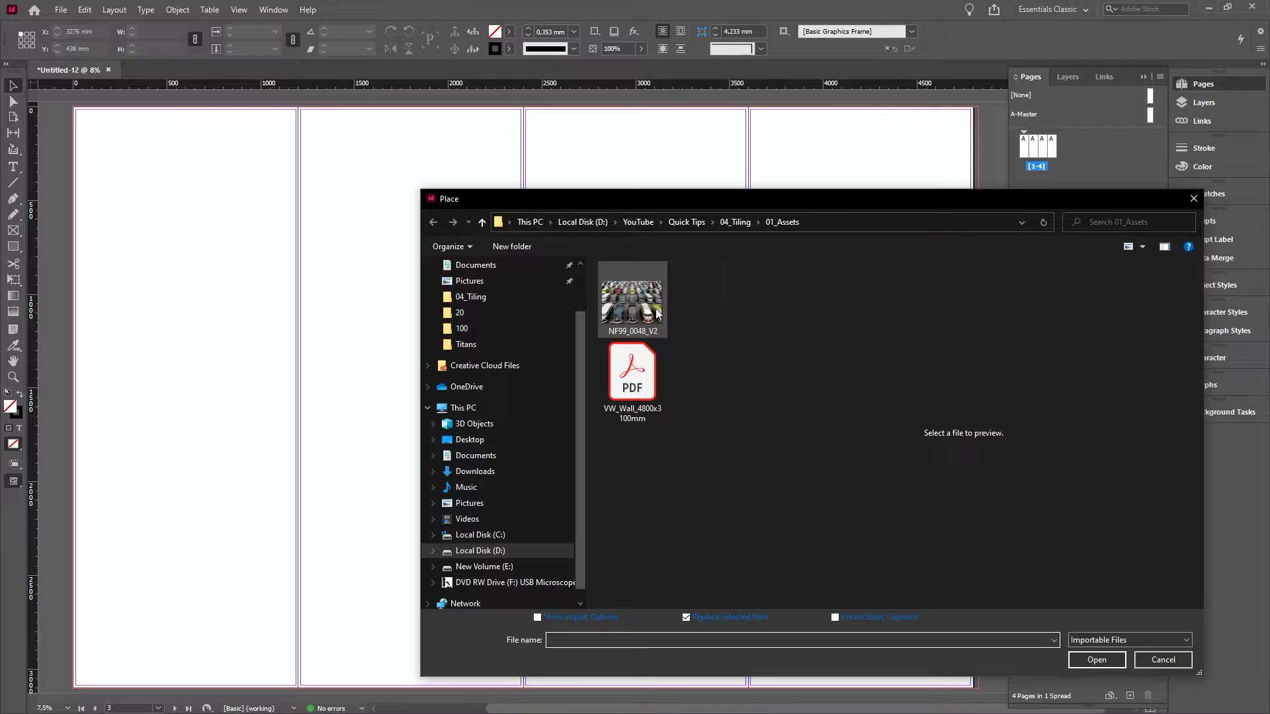
left_click(1093, 662)
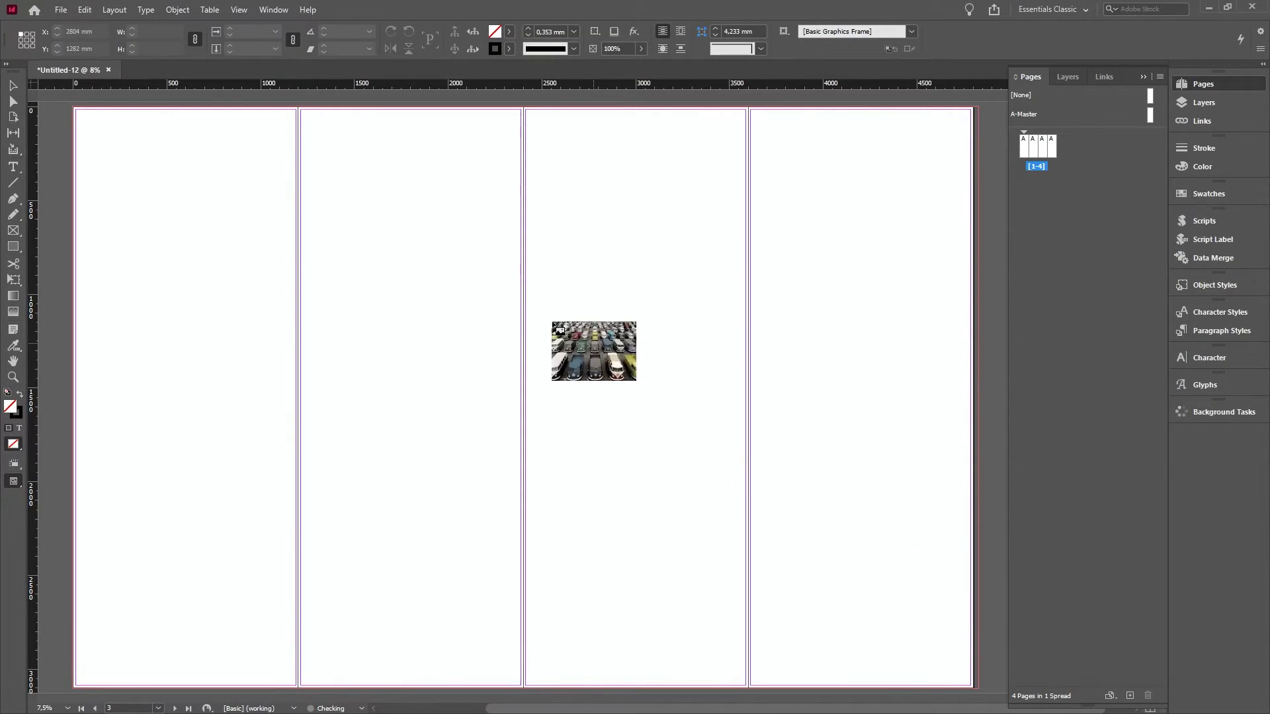
left_click_drag(351, 228, 395, 257)
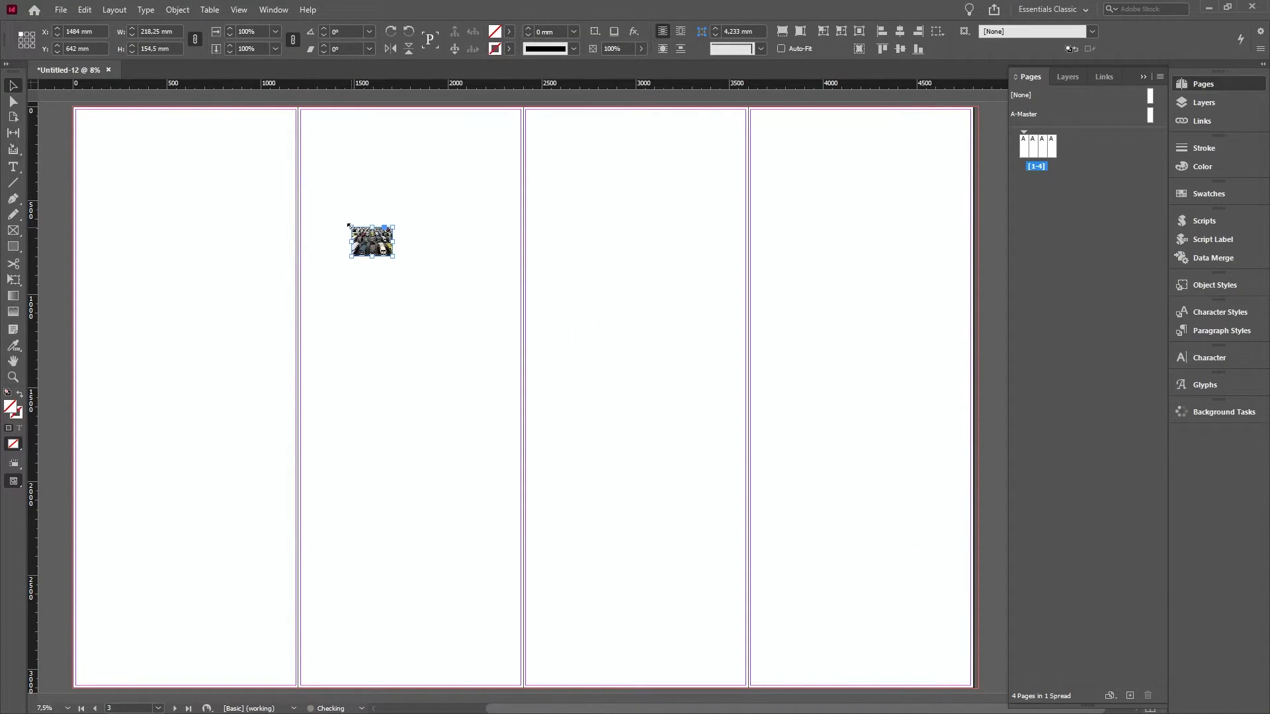
Stretch the image frame to the spread's bleed corners, 4835 × 3110 mm at −5, −5 mm.
left_click_drag(306, 214, 71, 104)
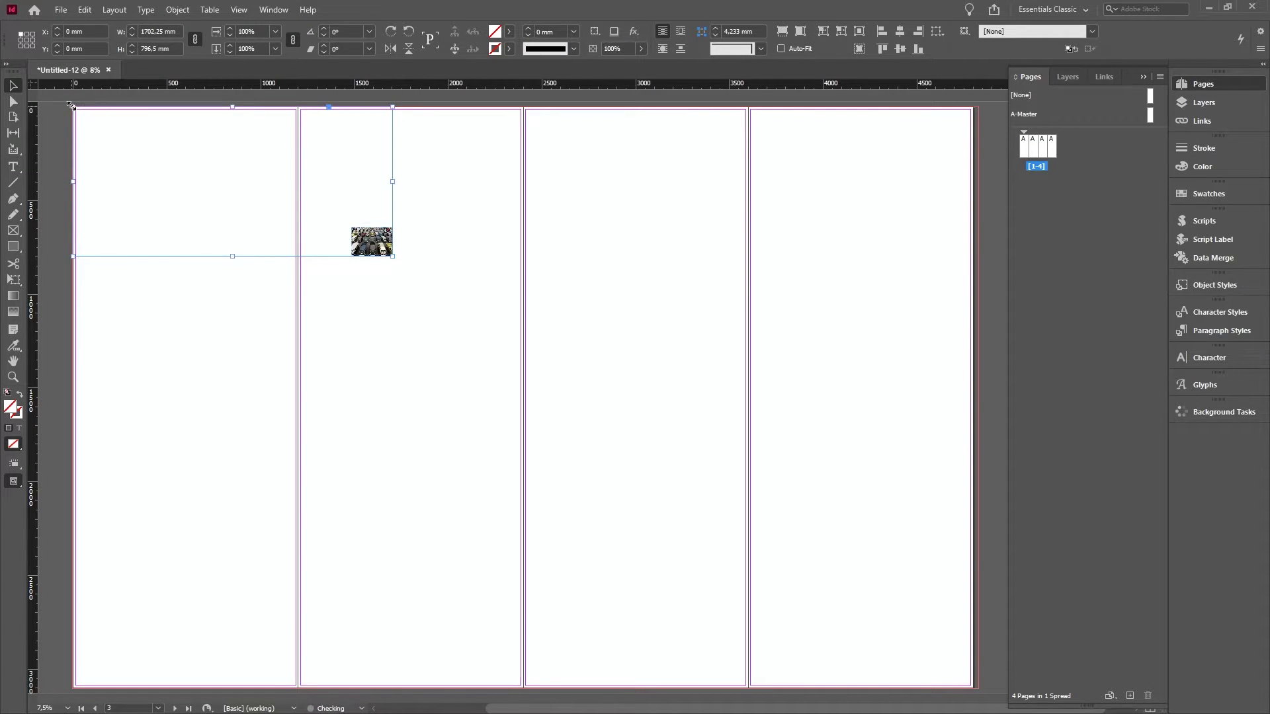
scroll(70, 106, "up", 5)
scroll(50, 149, "up", 2)
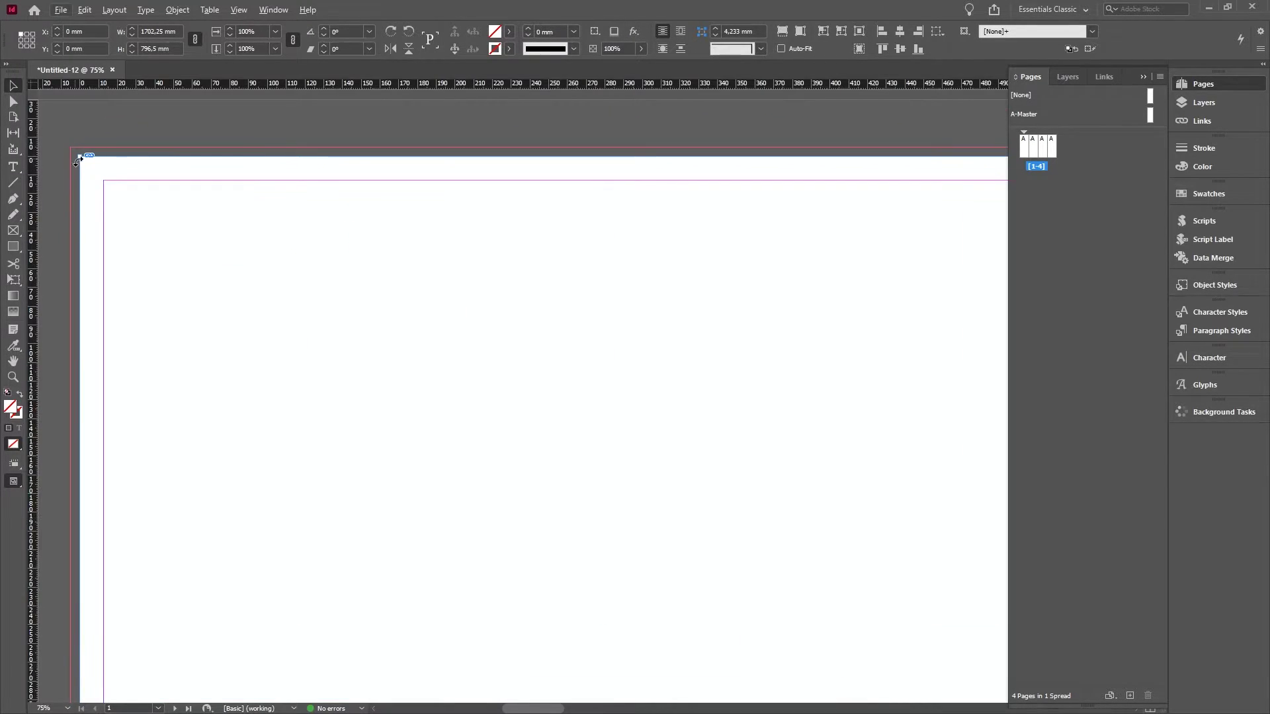
left_click_drag(80, 158, 67, 147)
scroll(82, 192, "down", 6)
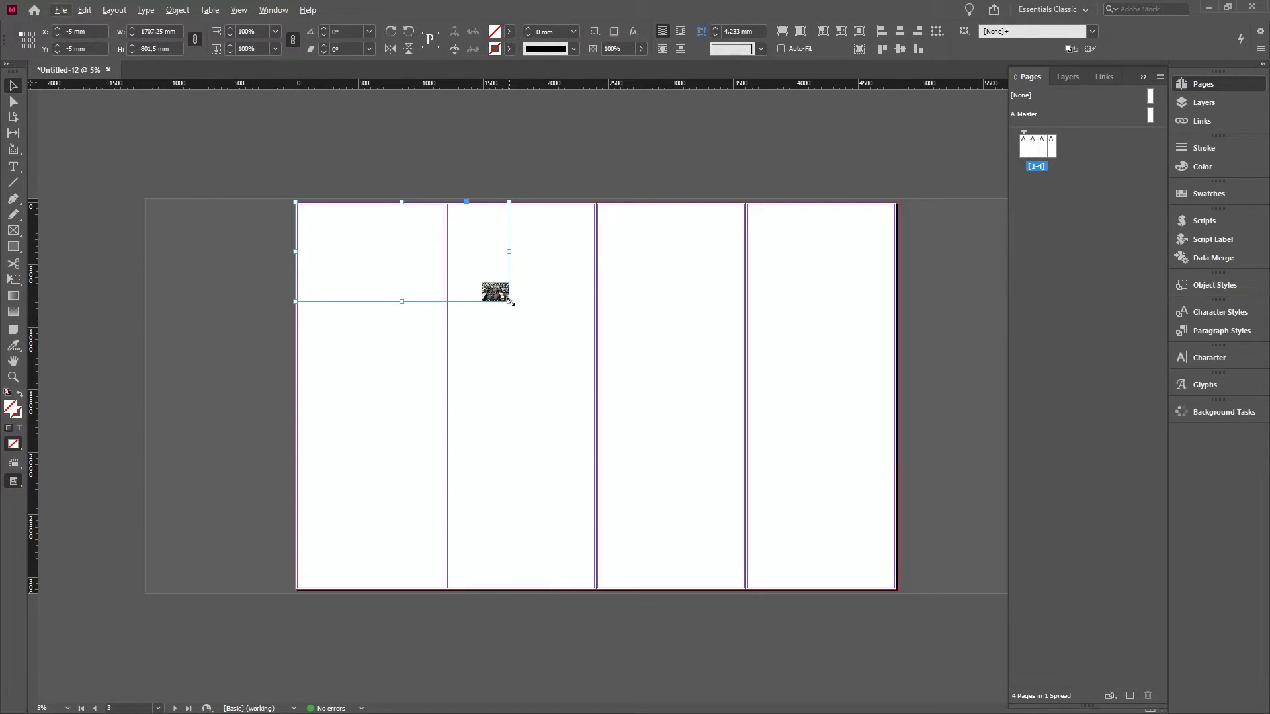
left_click_drag(508, 302, 612, 419)
scroll(912, 598, "up", 2)
scroll(923, 605, "up", 3)
Confirm the frame reaches page 4's bleed and fill it proportionally with the bus photo.
left_click_drag(728, 543, 726, 280)
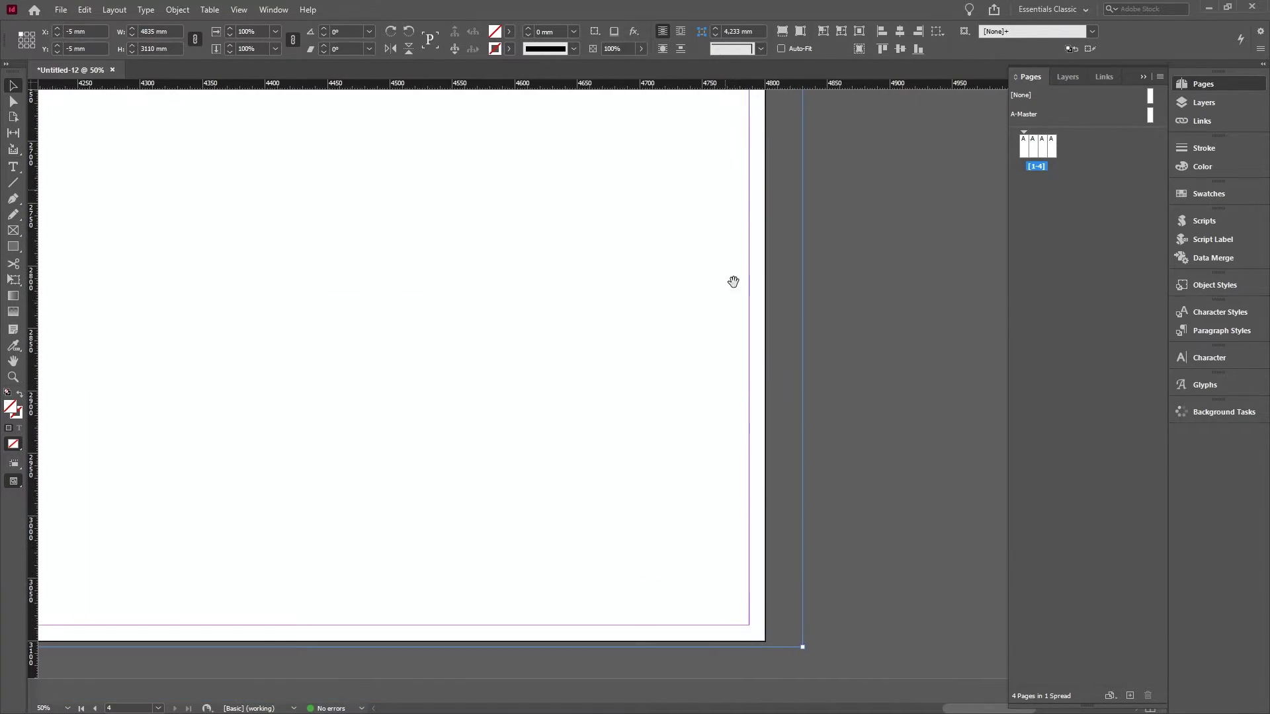
scroll(827, 436, "down", 5)
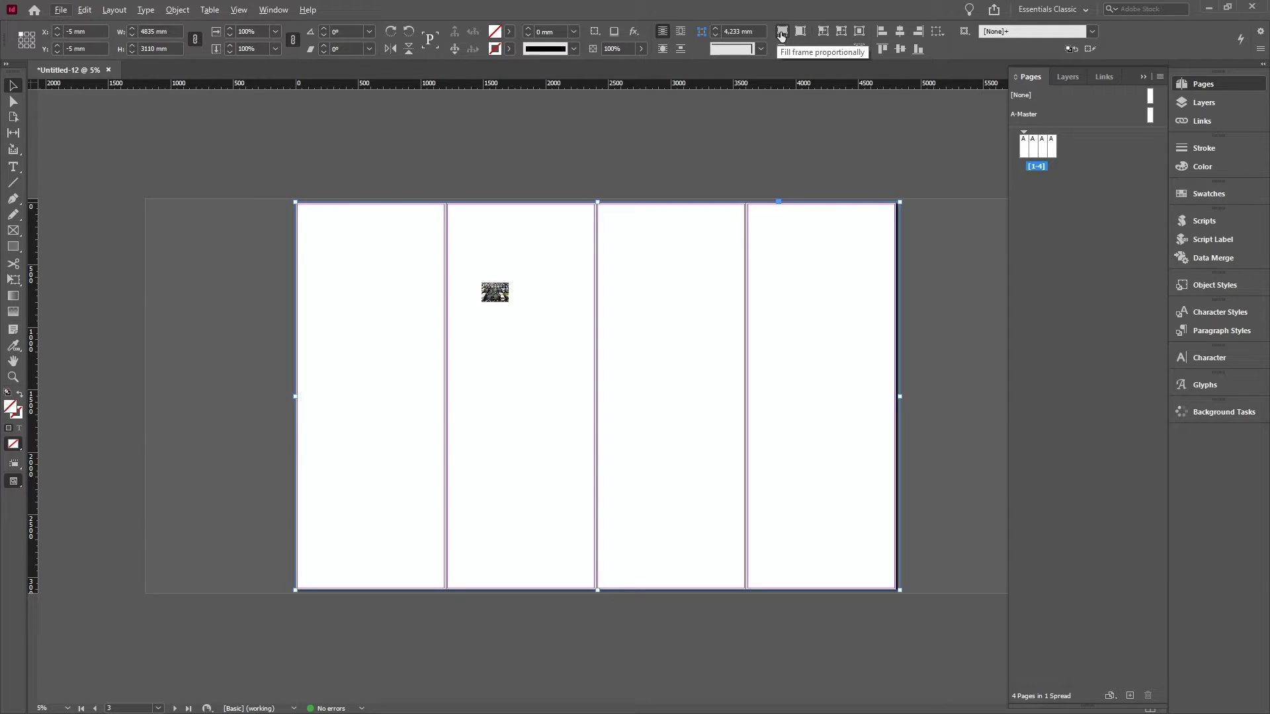
left_click(781, 33)
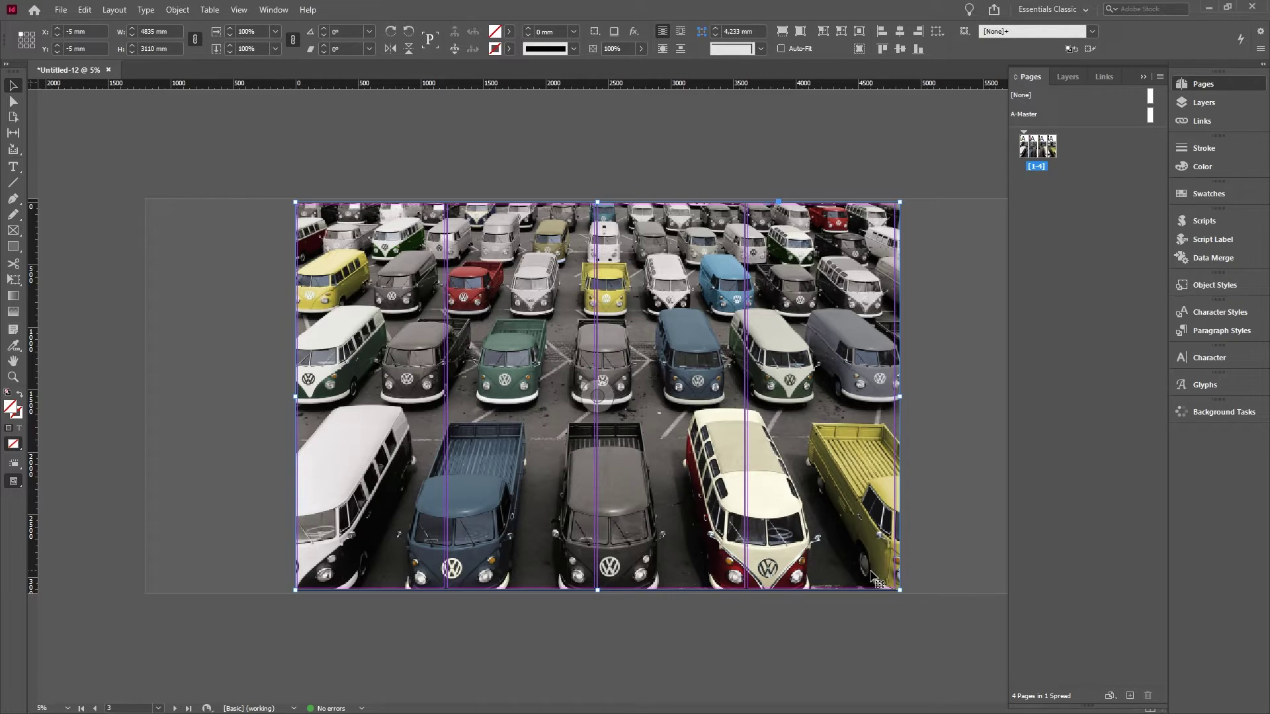
Shift the bus photo about 156 mm up inside its frame, check the bottom edge, then deselect.
left_click(597, 397)
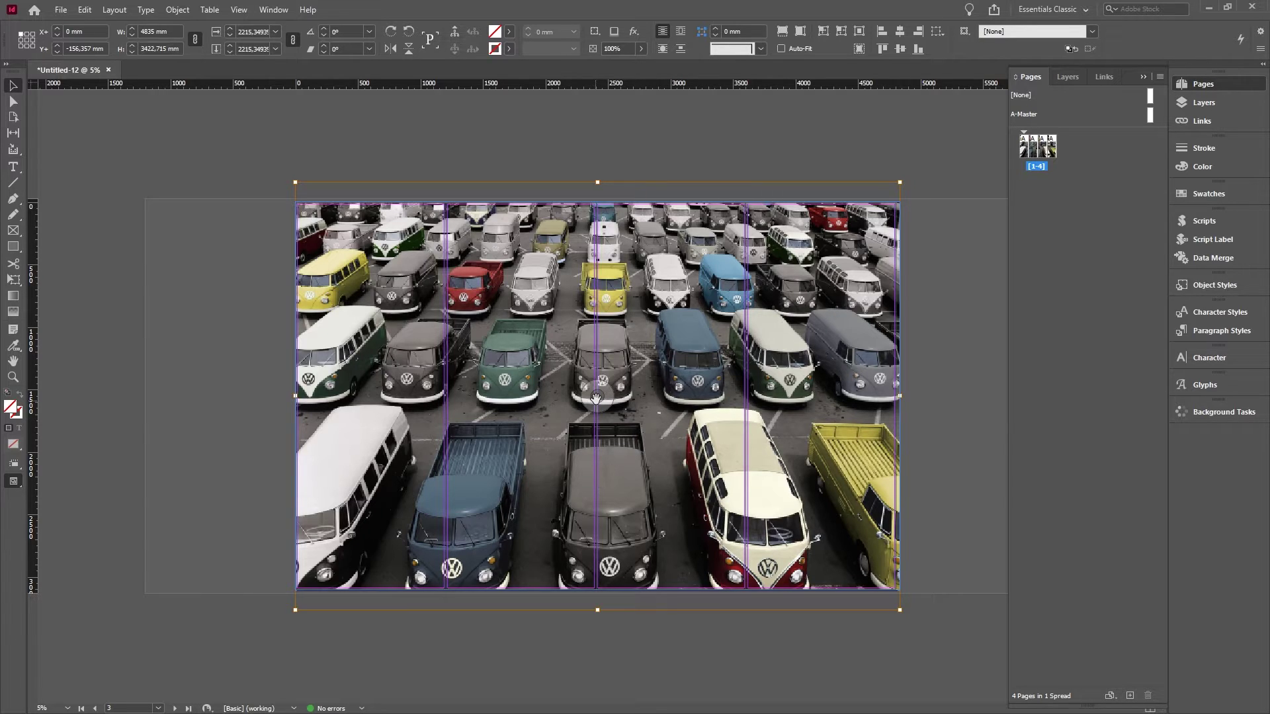
left_click_drag(596, 398, 601, 384)
scroll(308, 592, "up", 5)
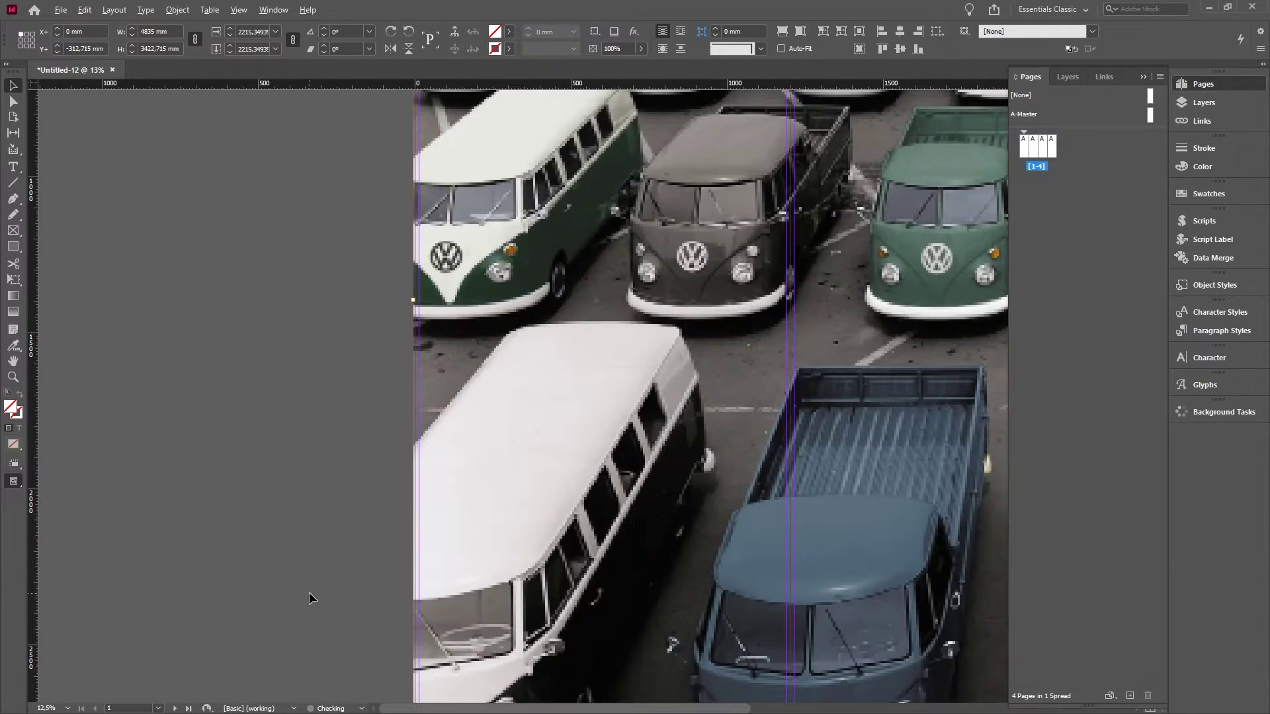
scroll(636, 509, "down", 3)
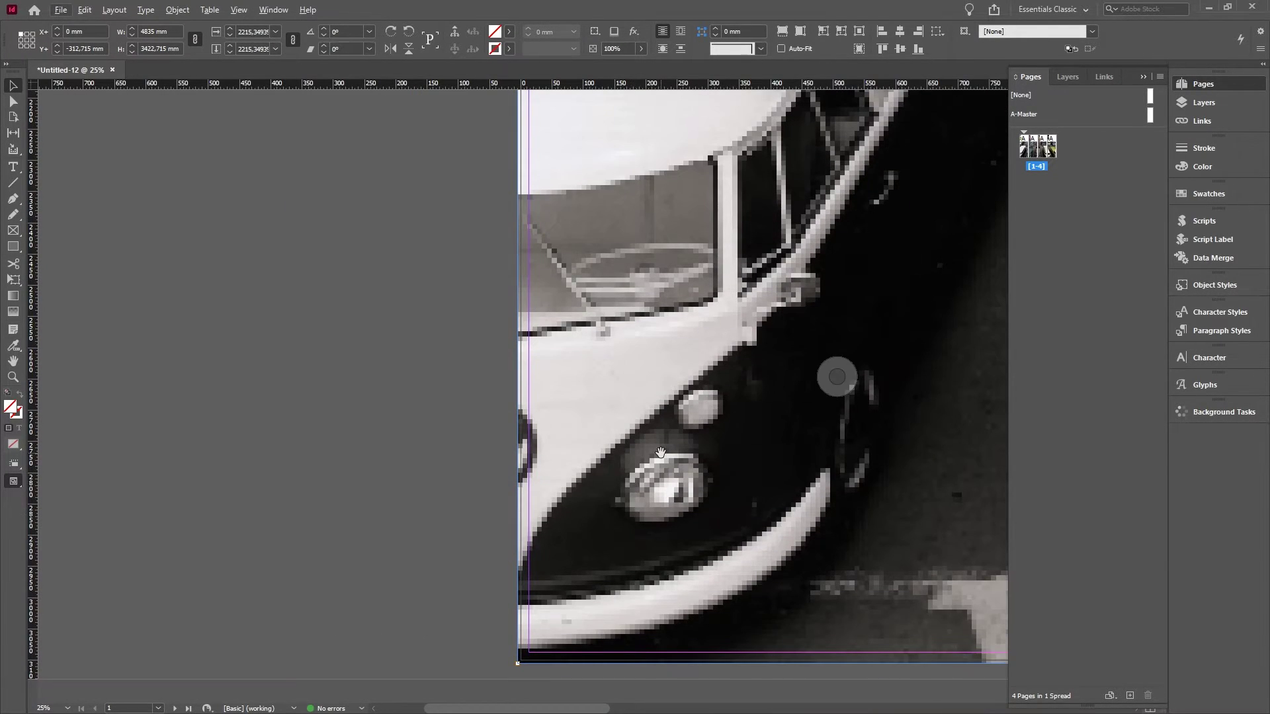
scroll(559, 677, "up", 4)
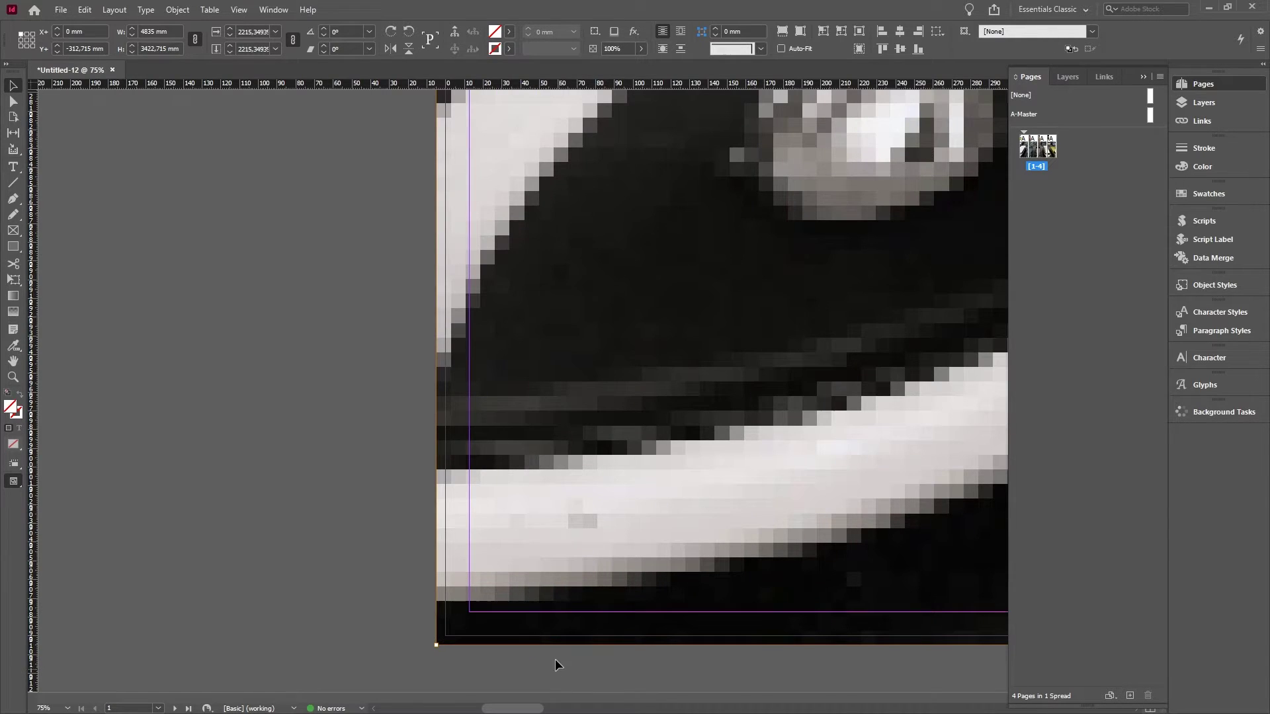
scroll(467, 627, "down", 7)
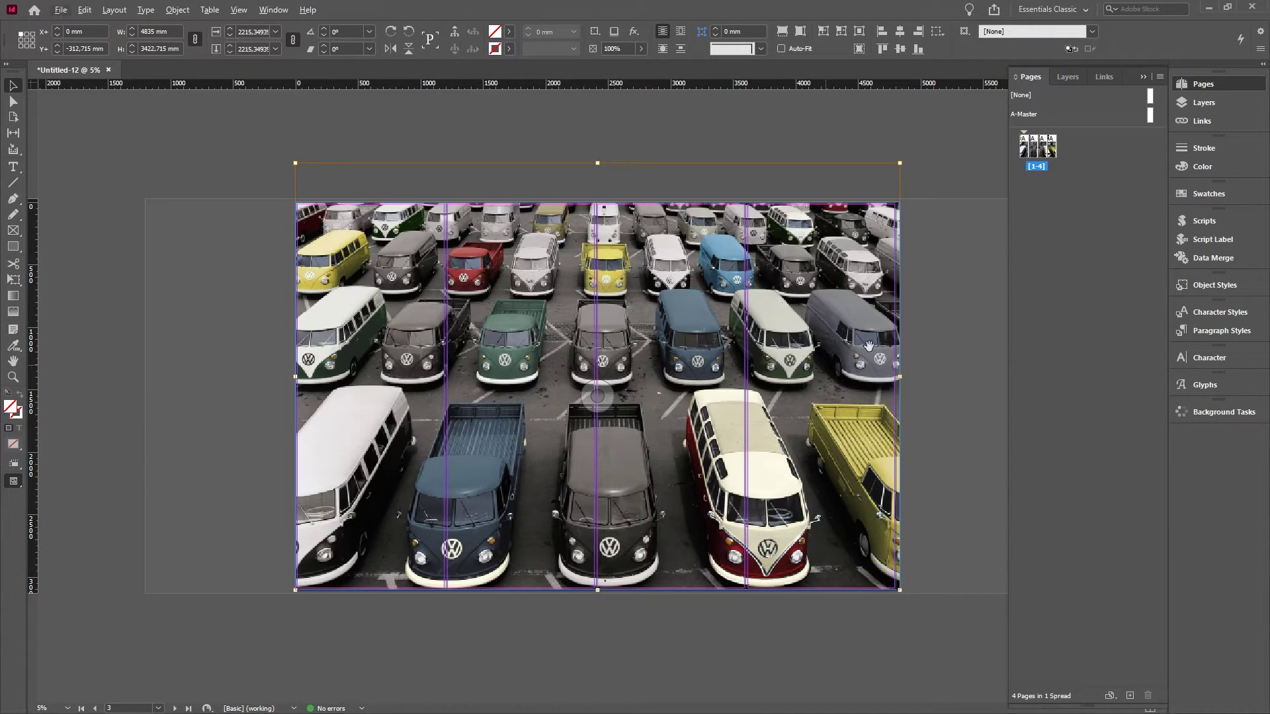
left_click(930, 323)
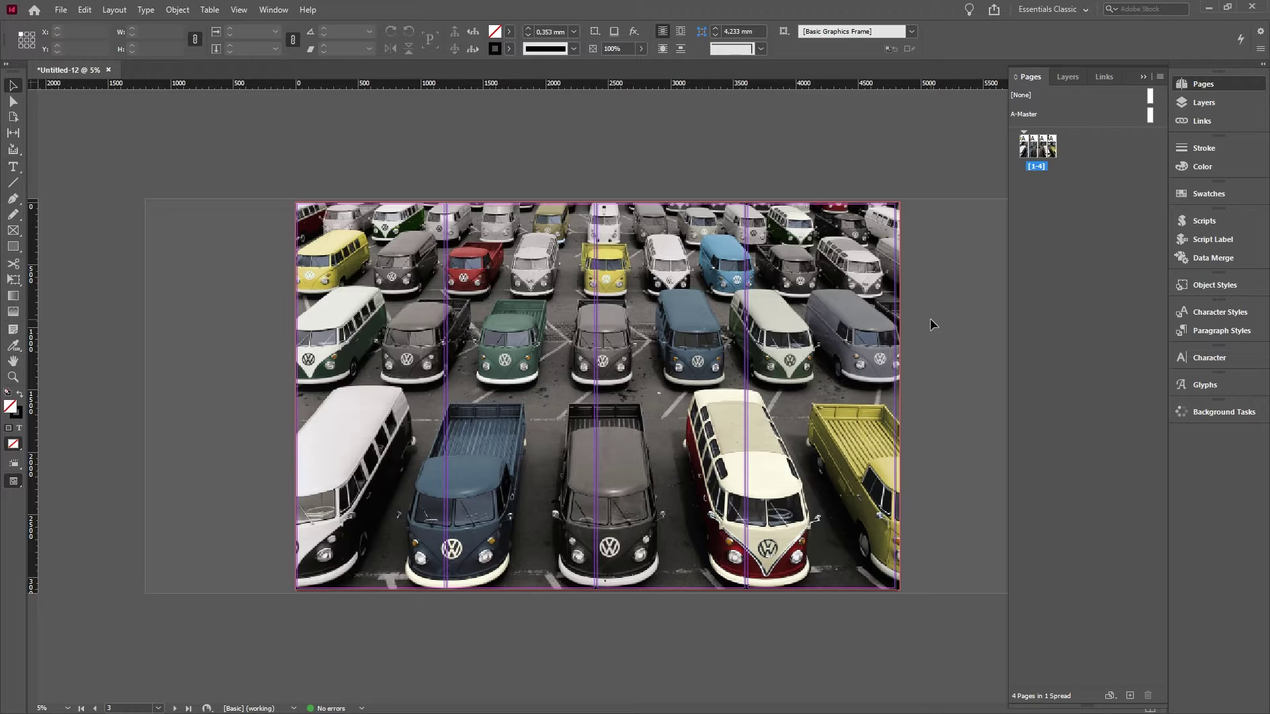
Start a PDF export named VW_Wall.
left_click(61, 11)
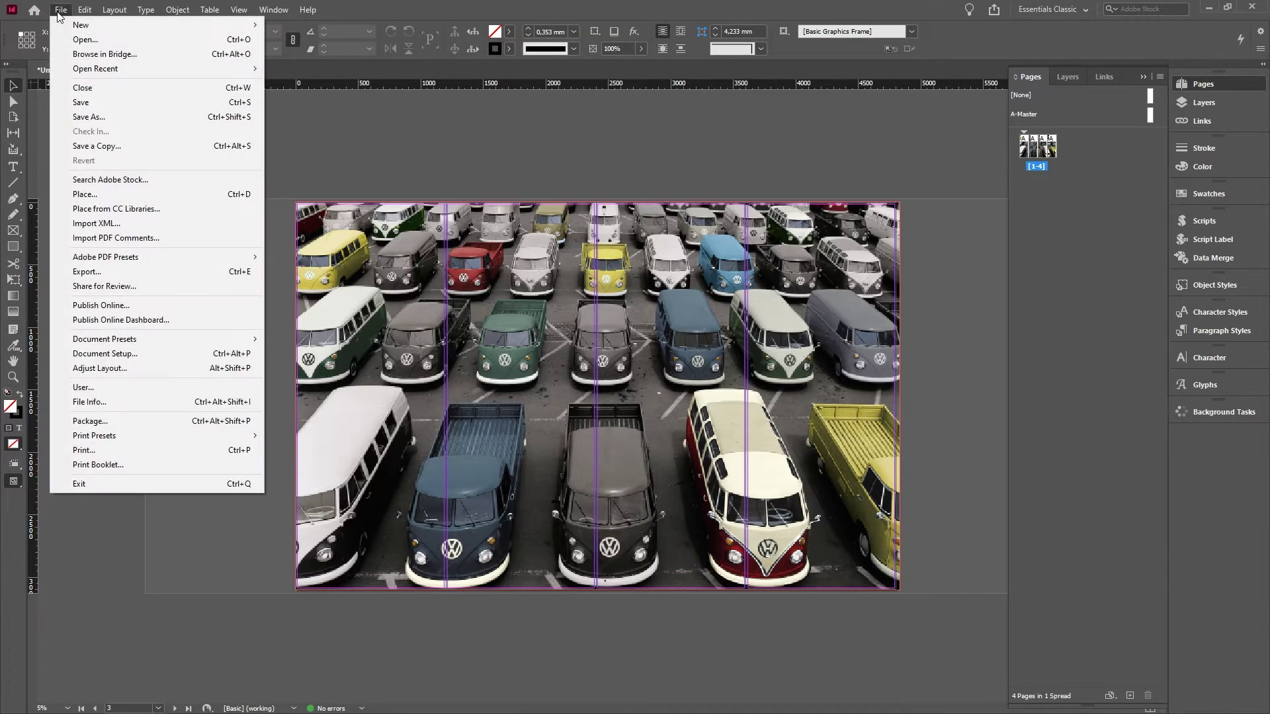
left_click(104, 272)
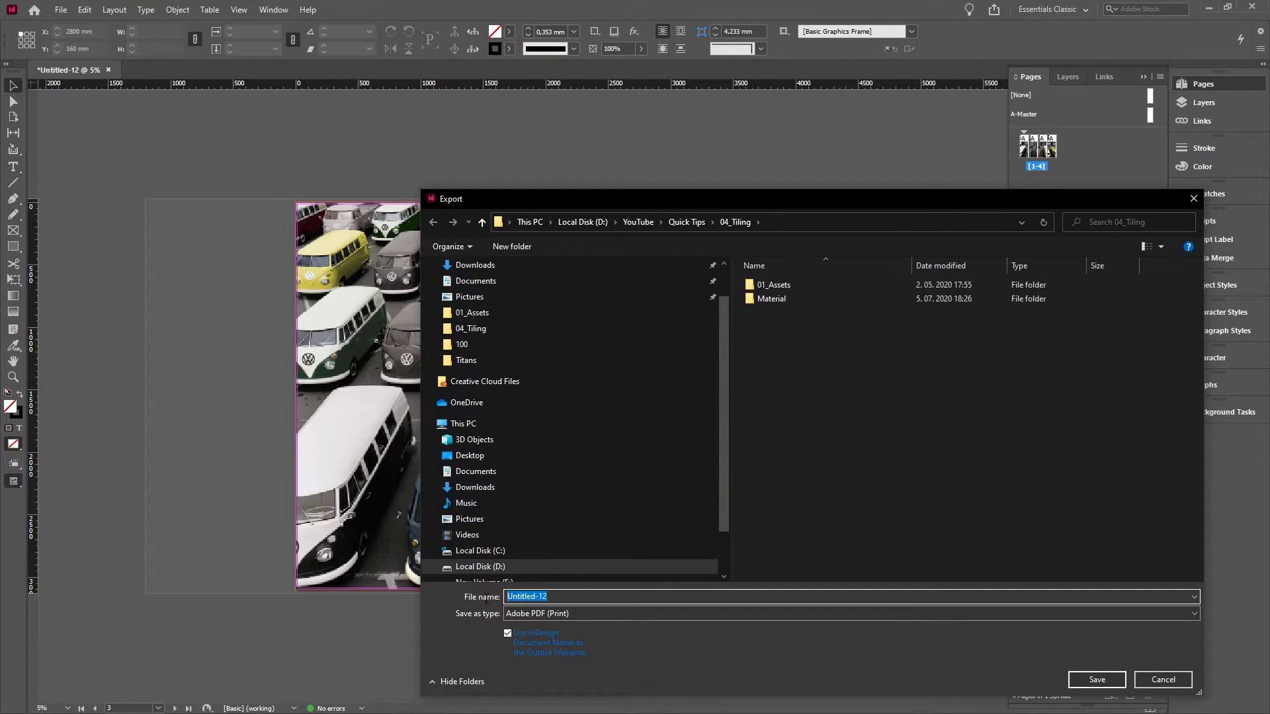
type("VW_Wall")
left_click(1108, 680)
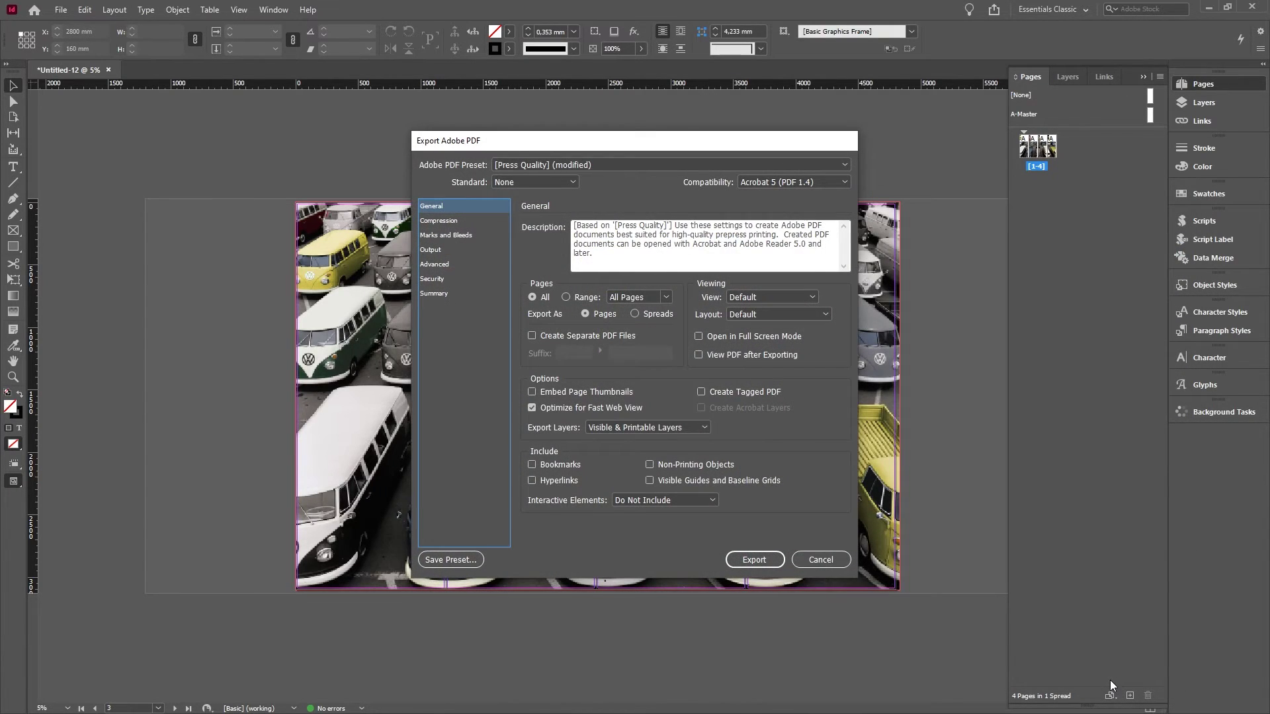
Export with [Press Quality], crop and bleed marks, and the document's bleed settings.
left_click(561, 164)
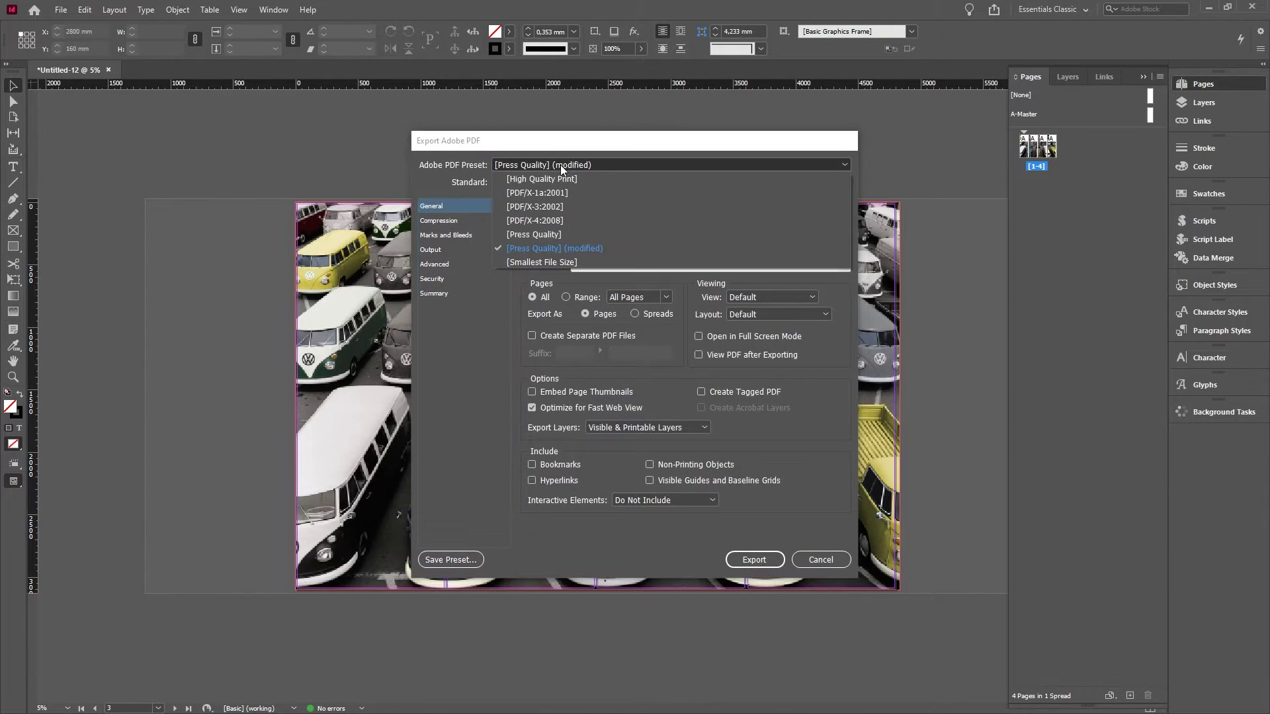
left_click(531, 237)
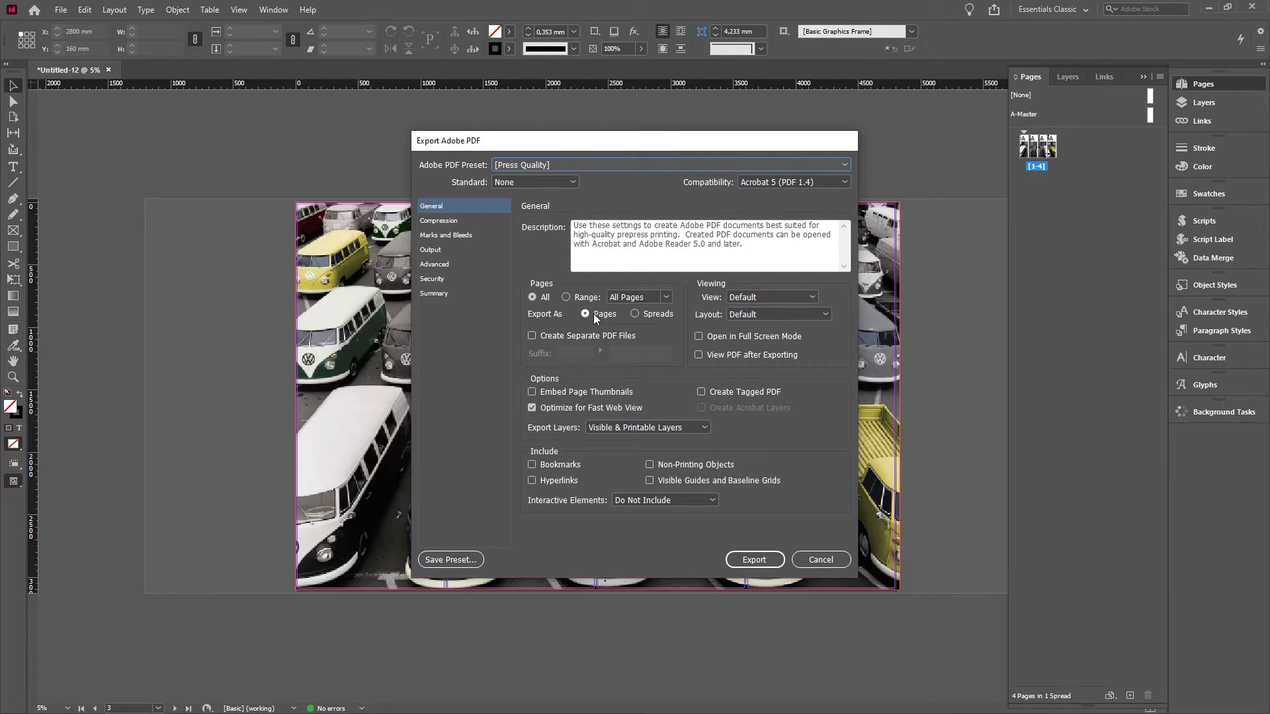
left_click(447, 222)
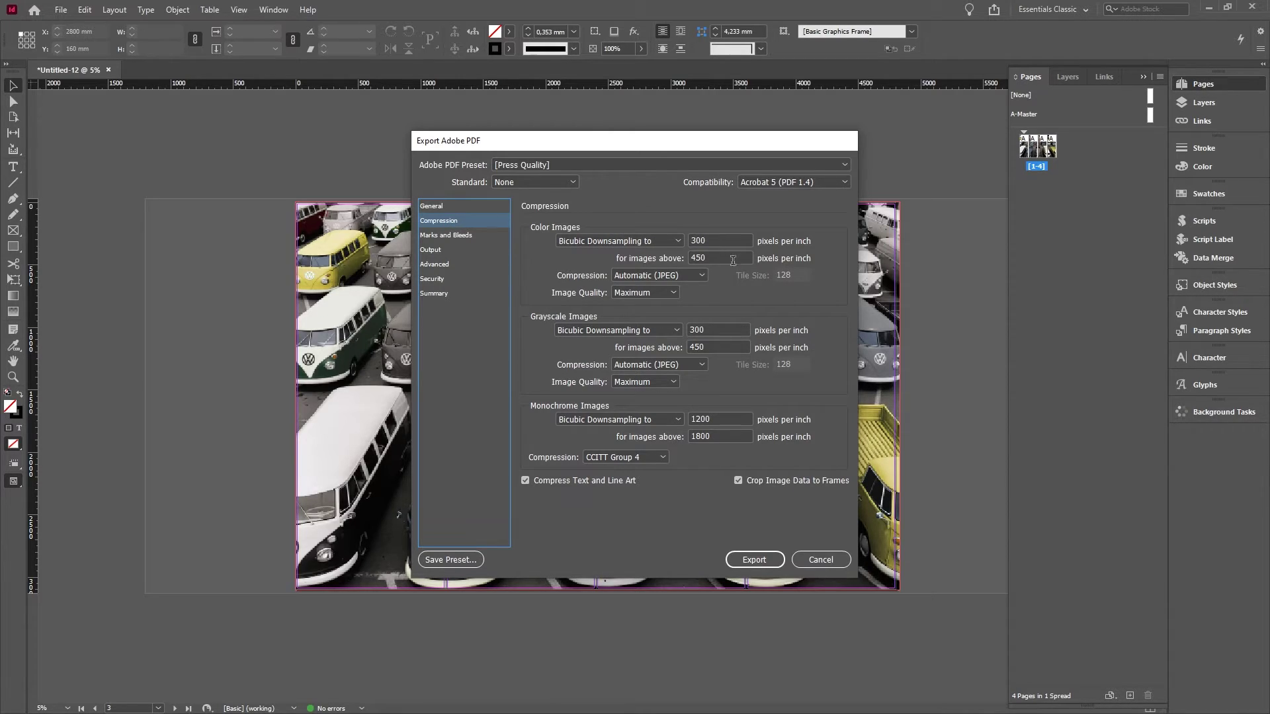
left_click(455, 237)
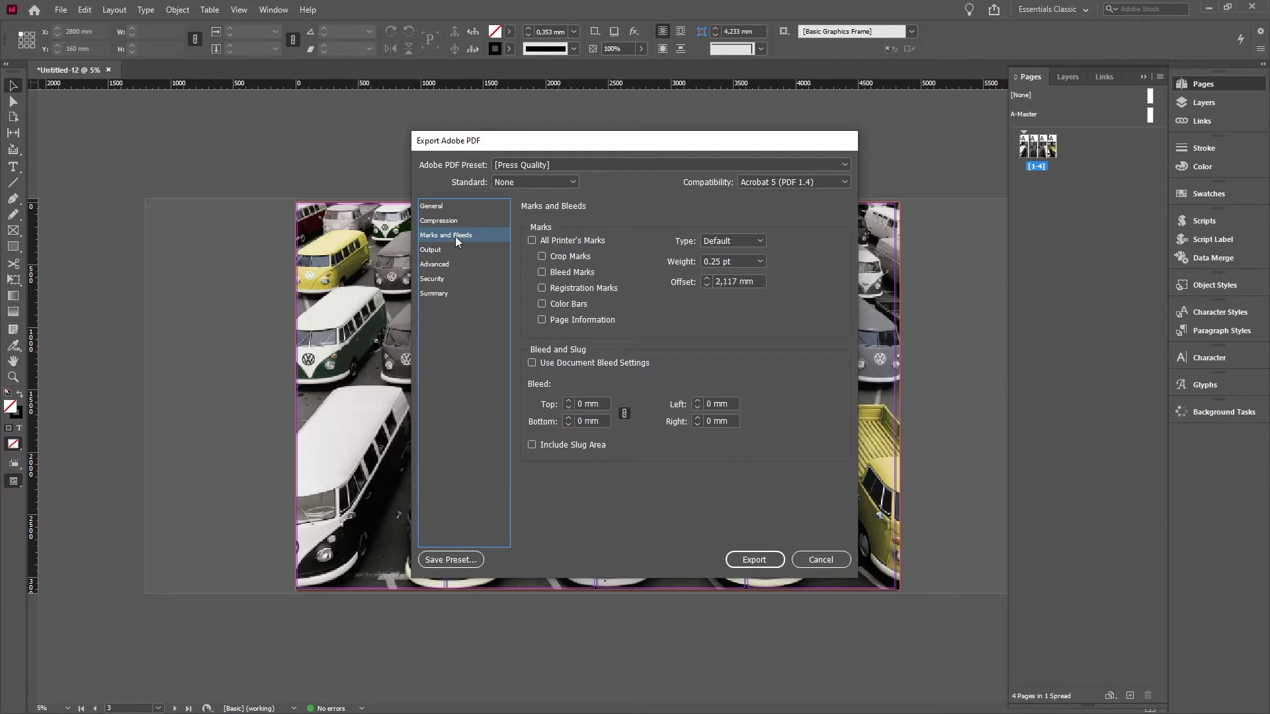
left_click(567, 258)
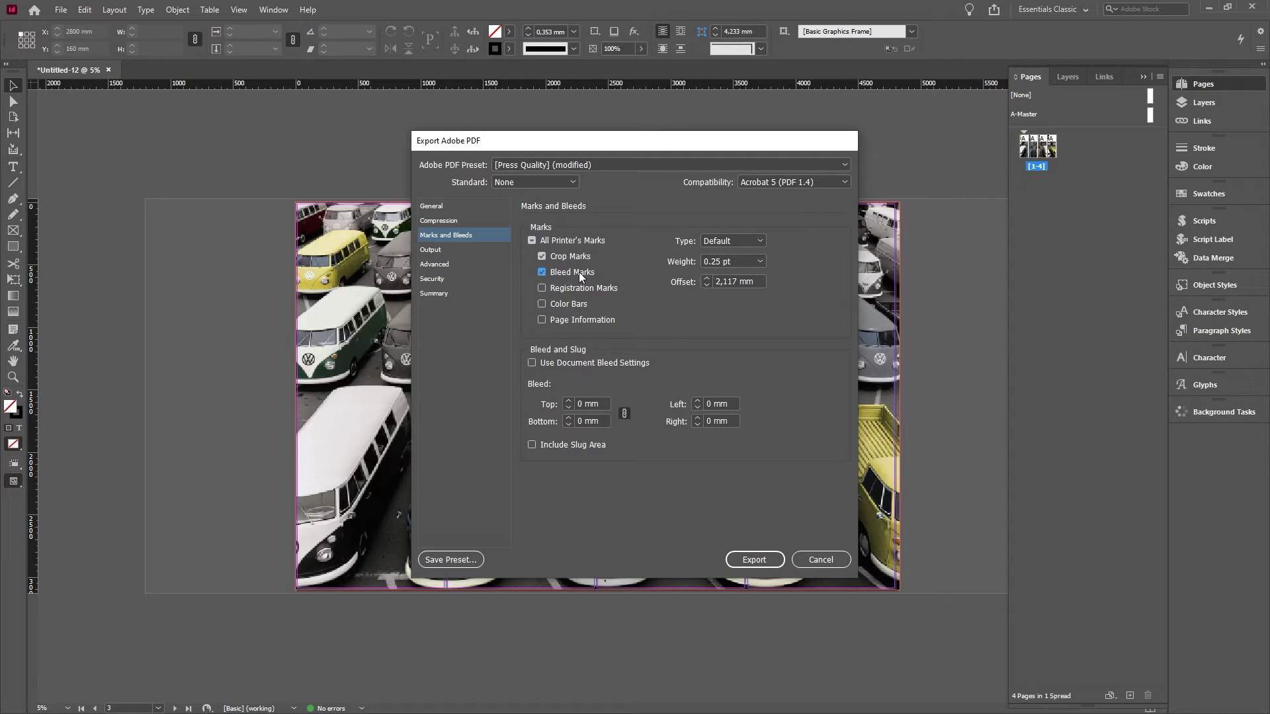
left_click(533, 364)
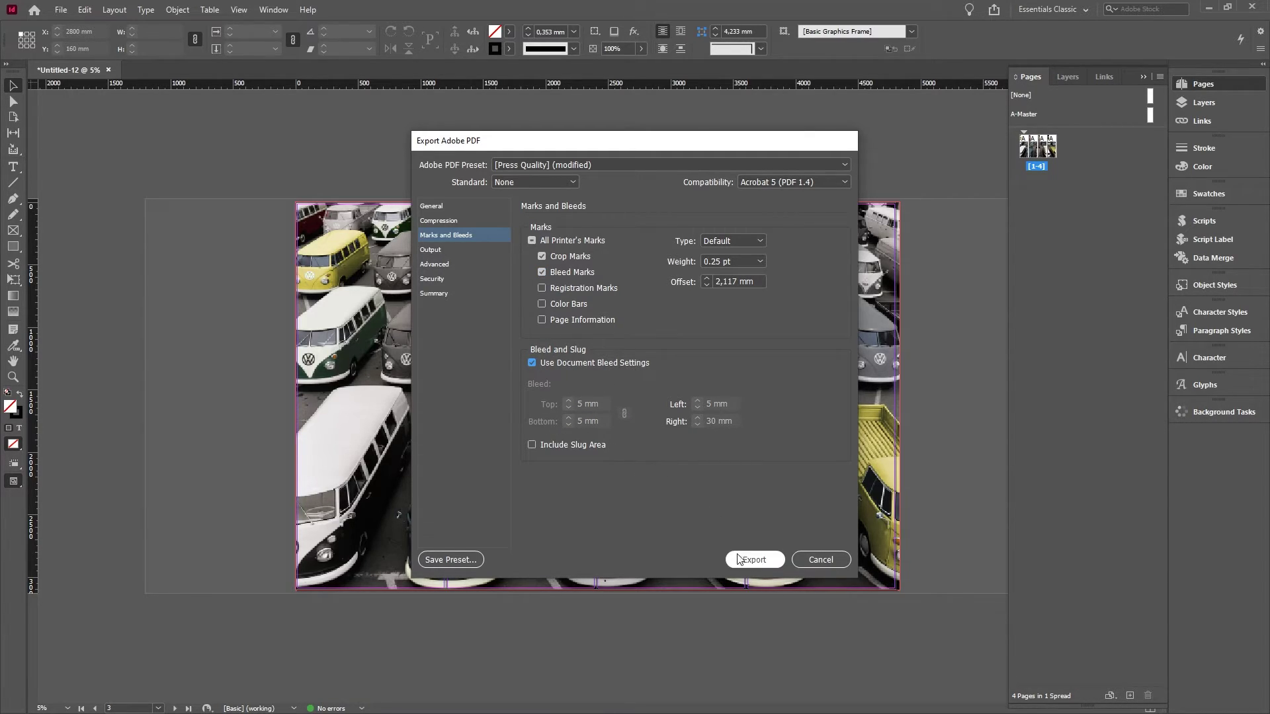
left_click(754, 559)
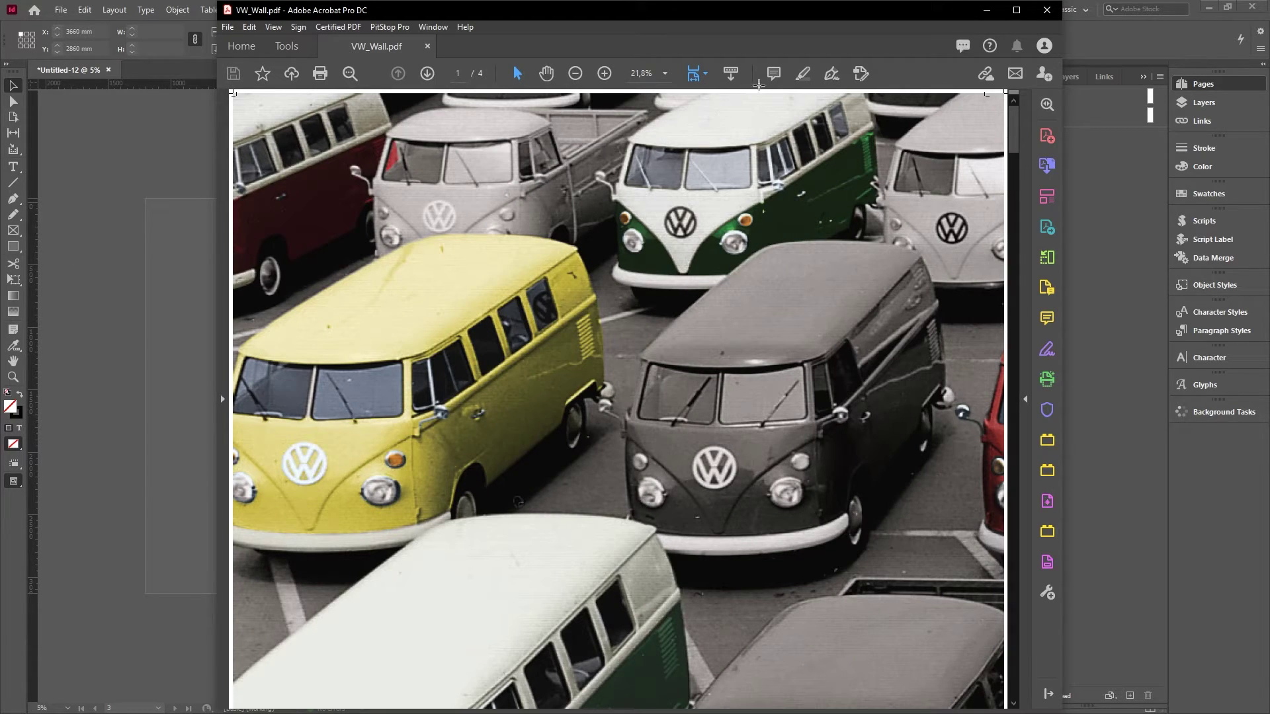
View VW_Wall.pdf at Fit One Full Page and scroll through the pages back to page 1.
left_click(700, 75)
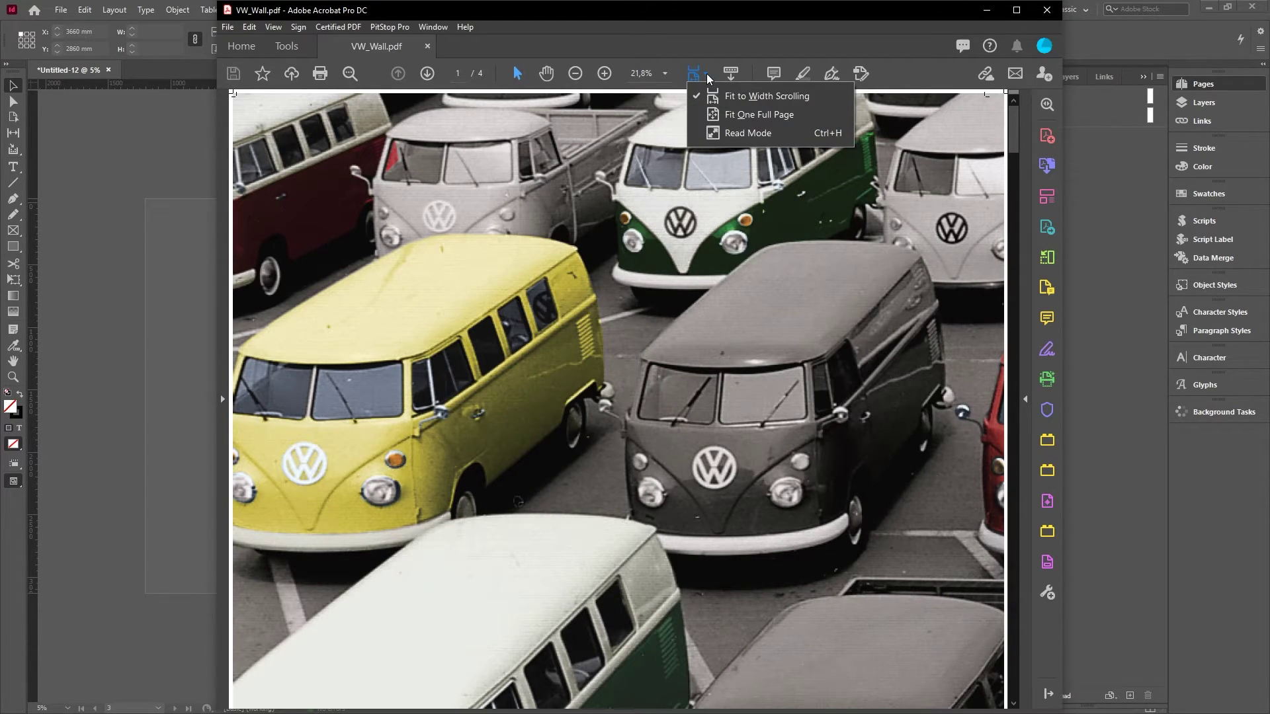
left_click(738, 116)
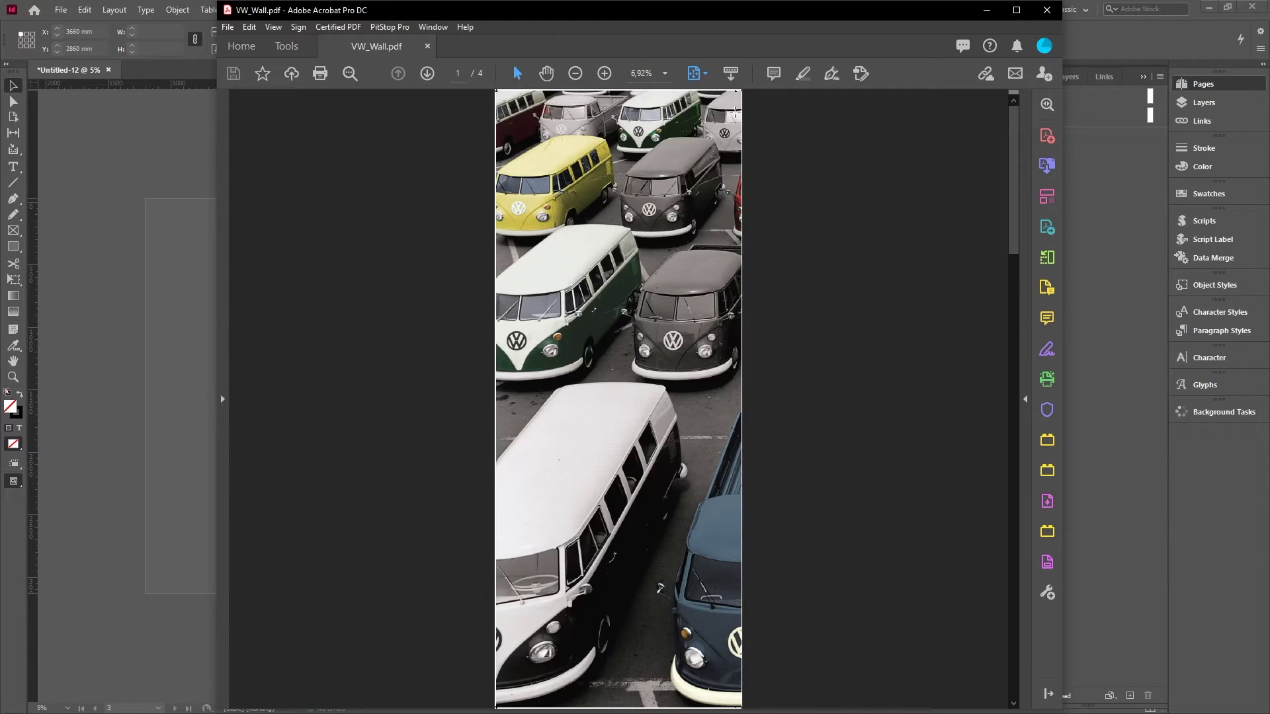
scroll(689, 217, "down", 3)
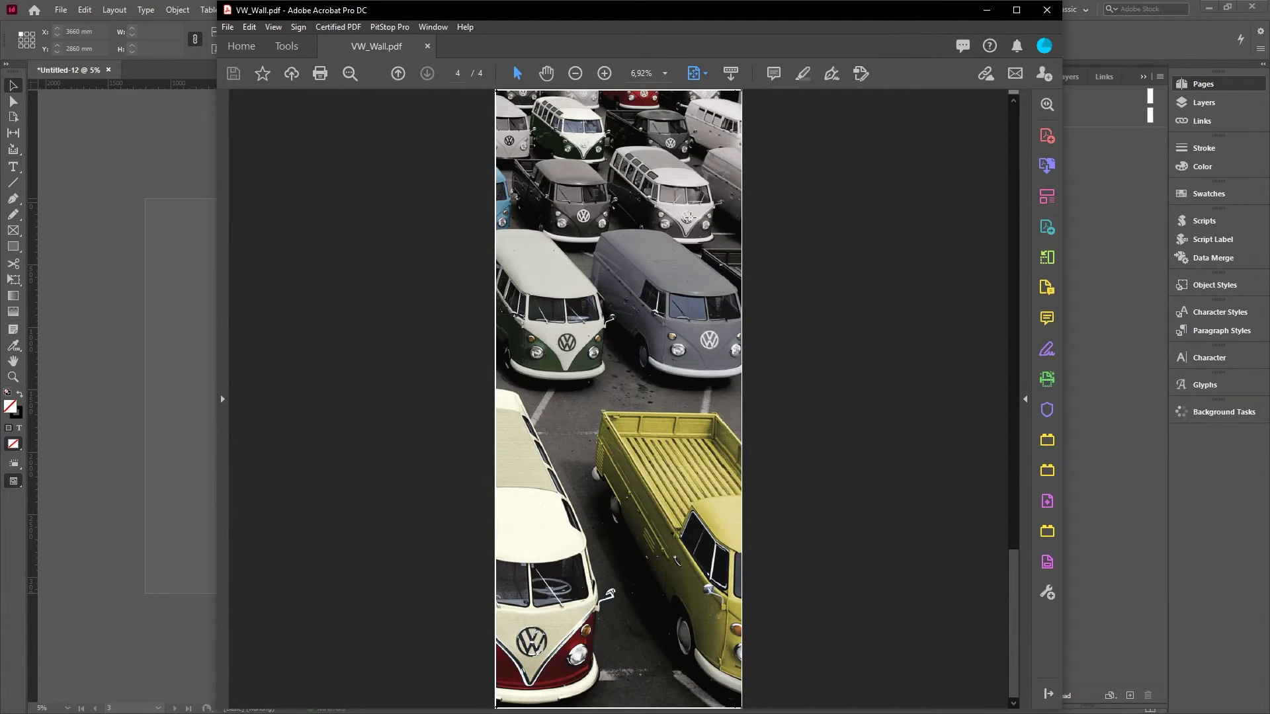
scroll(689, 217, "up", 3)
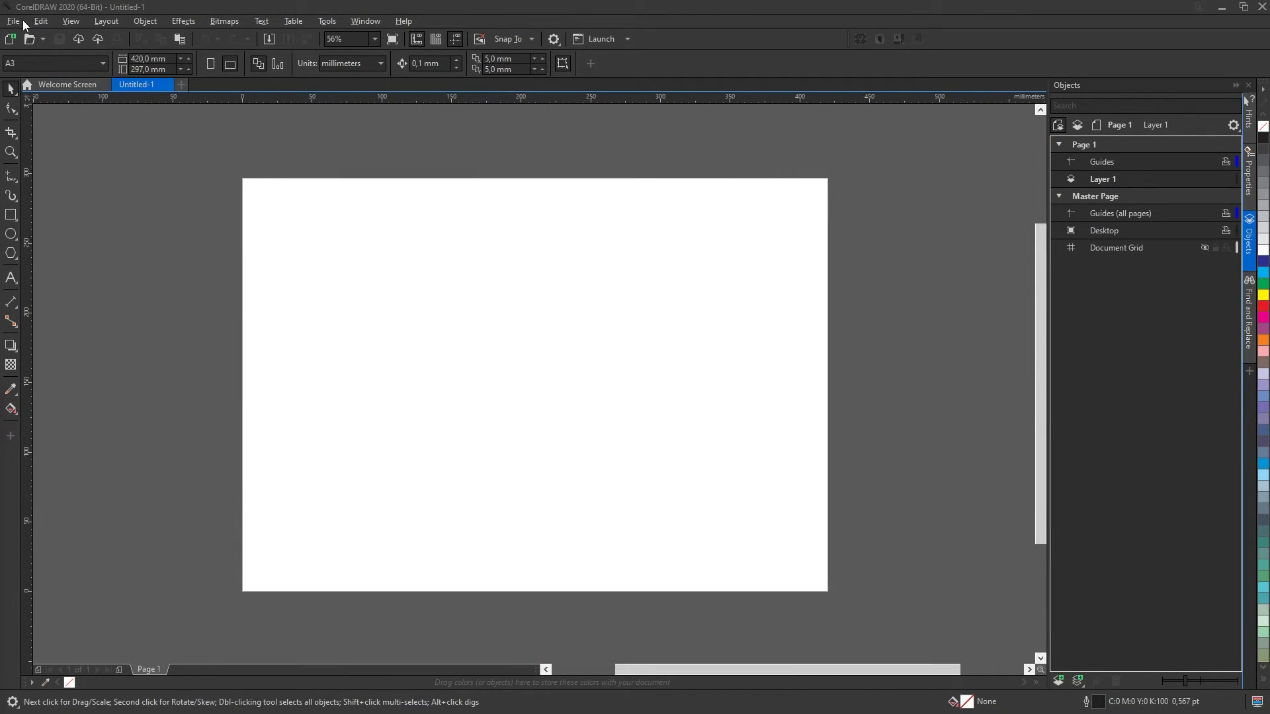
Import VW_Wall.pdf with all its pages into Untitled-1.
left_click(13, 21)
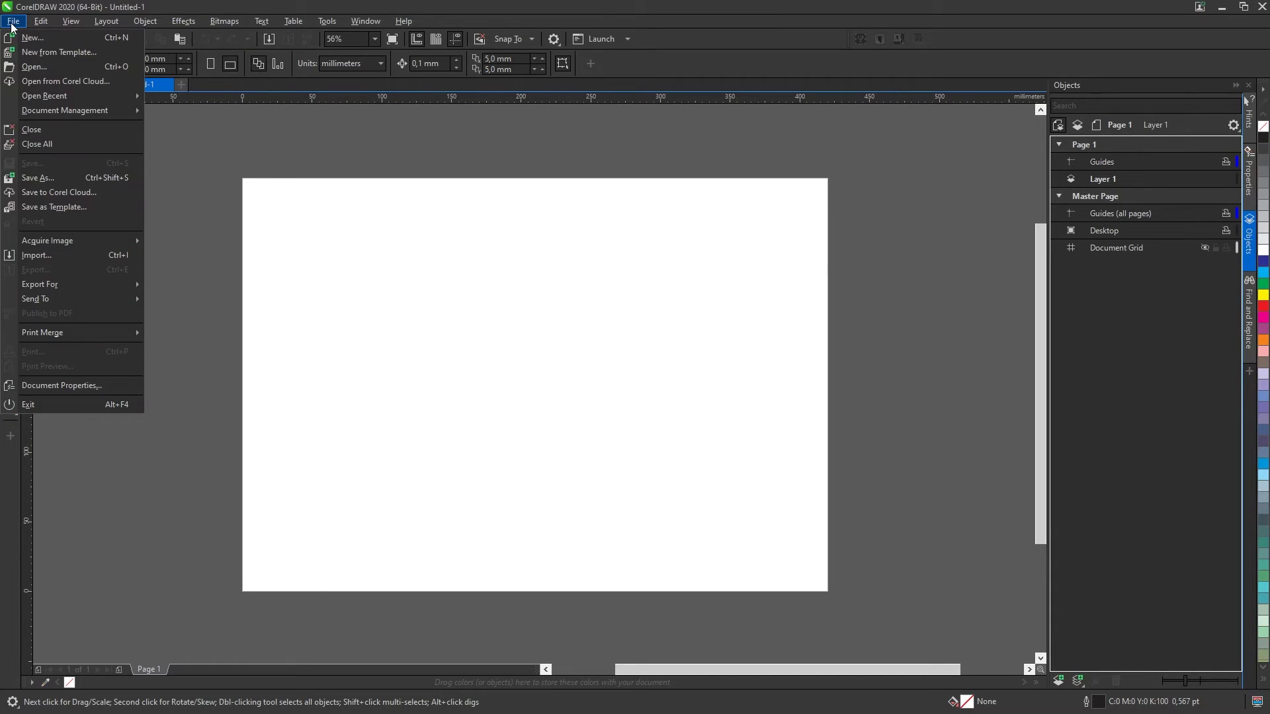
left_click(45, 257)
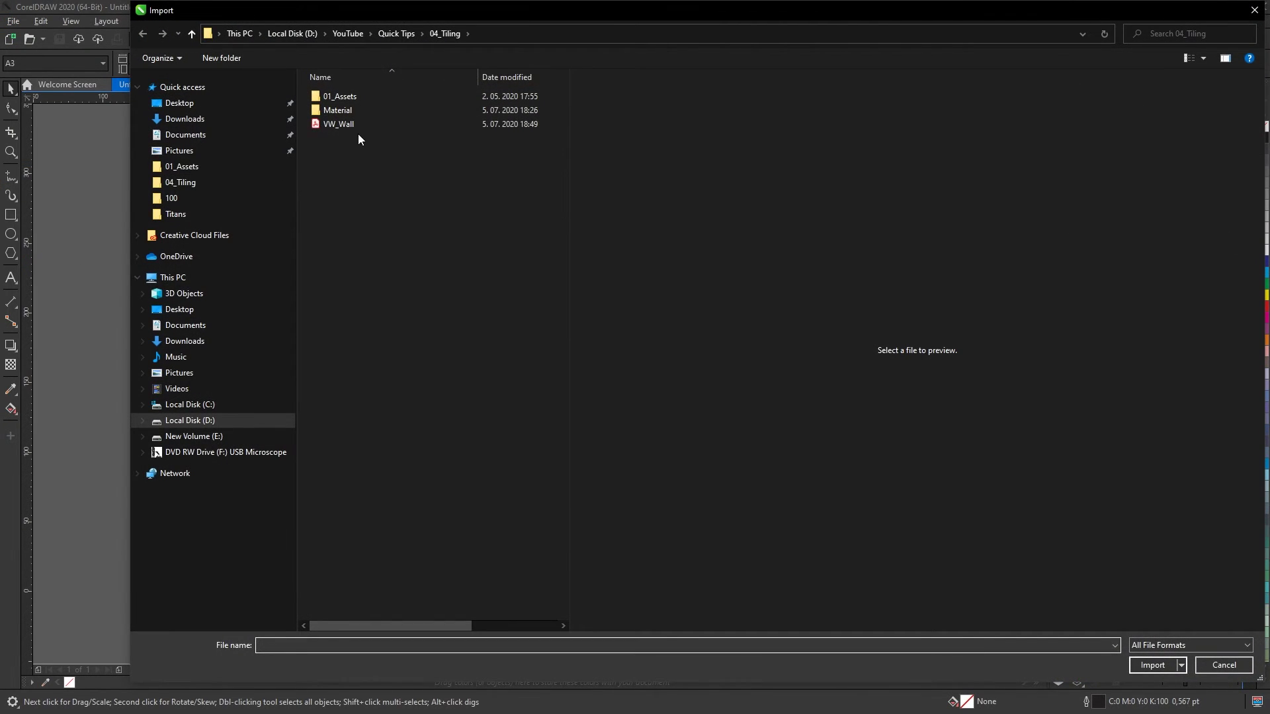
left_click(331, 125)
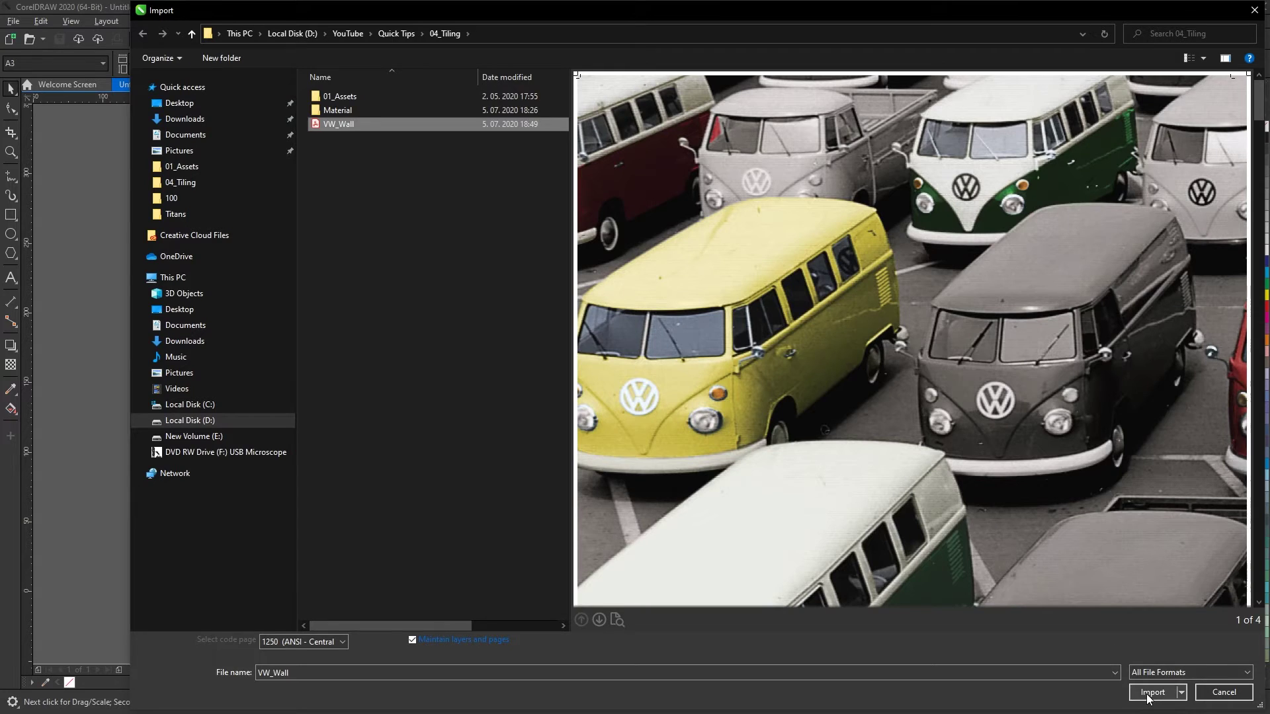
left_click(1152, 692)
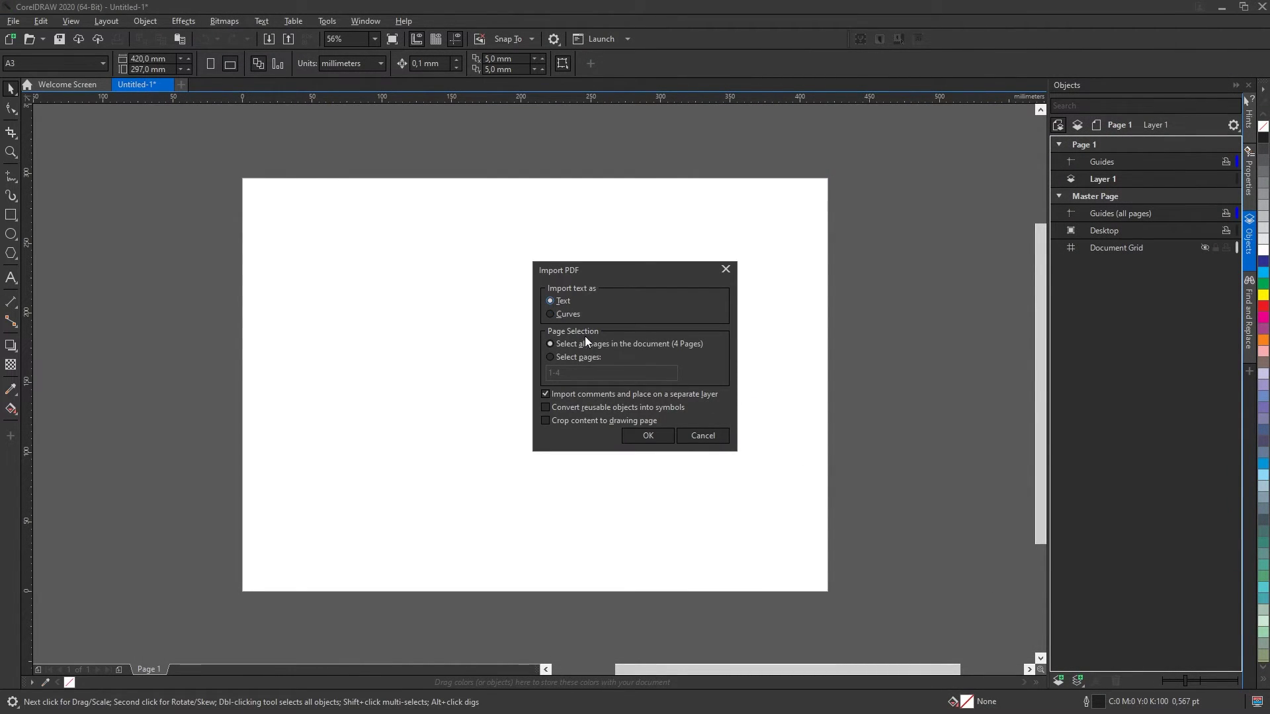
left_click(647, 437)
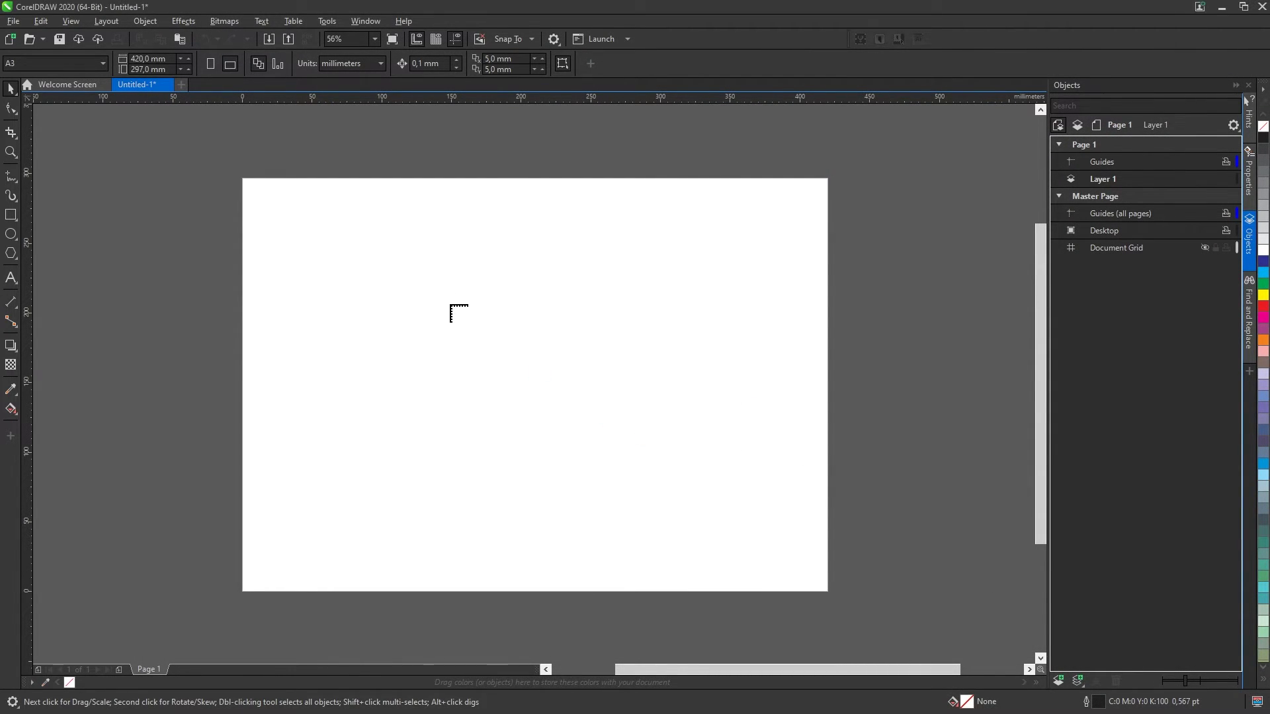
Place the imported VW bus pages, zoom out, and bring up the dockers list.
left_click(261, 194)
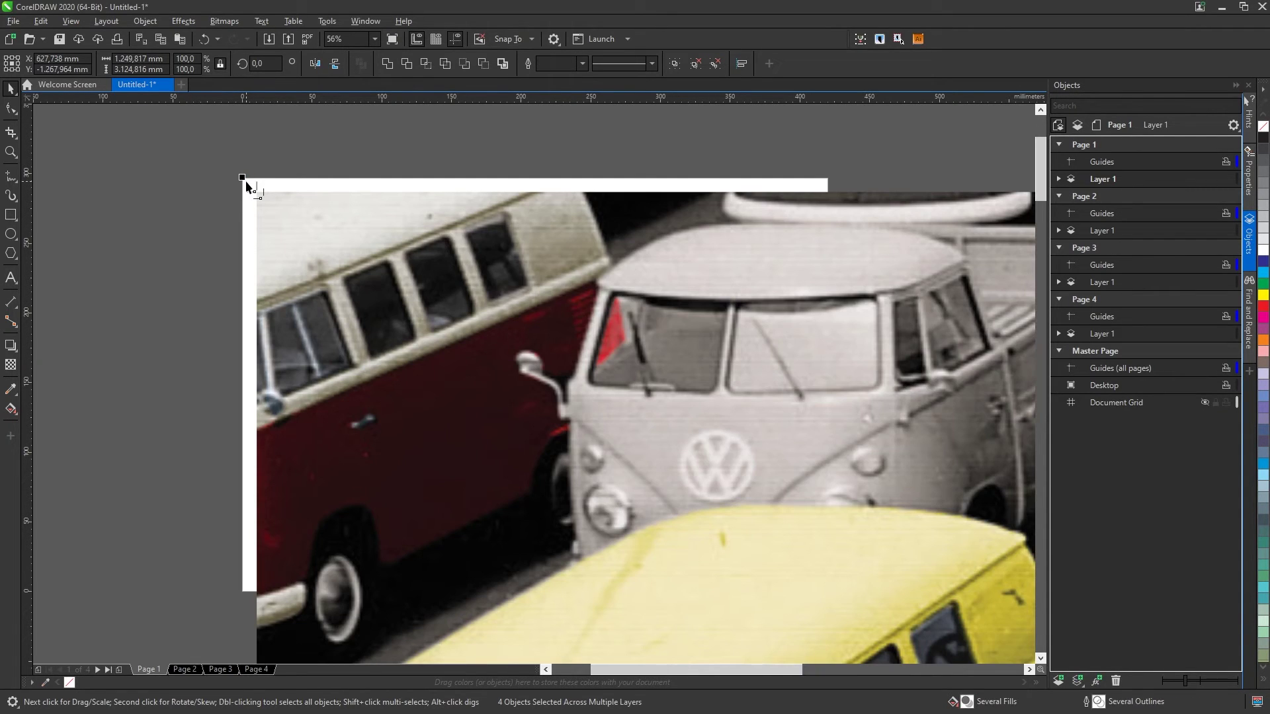
scroll(90, 191, "down", 2)
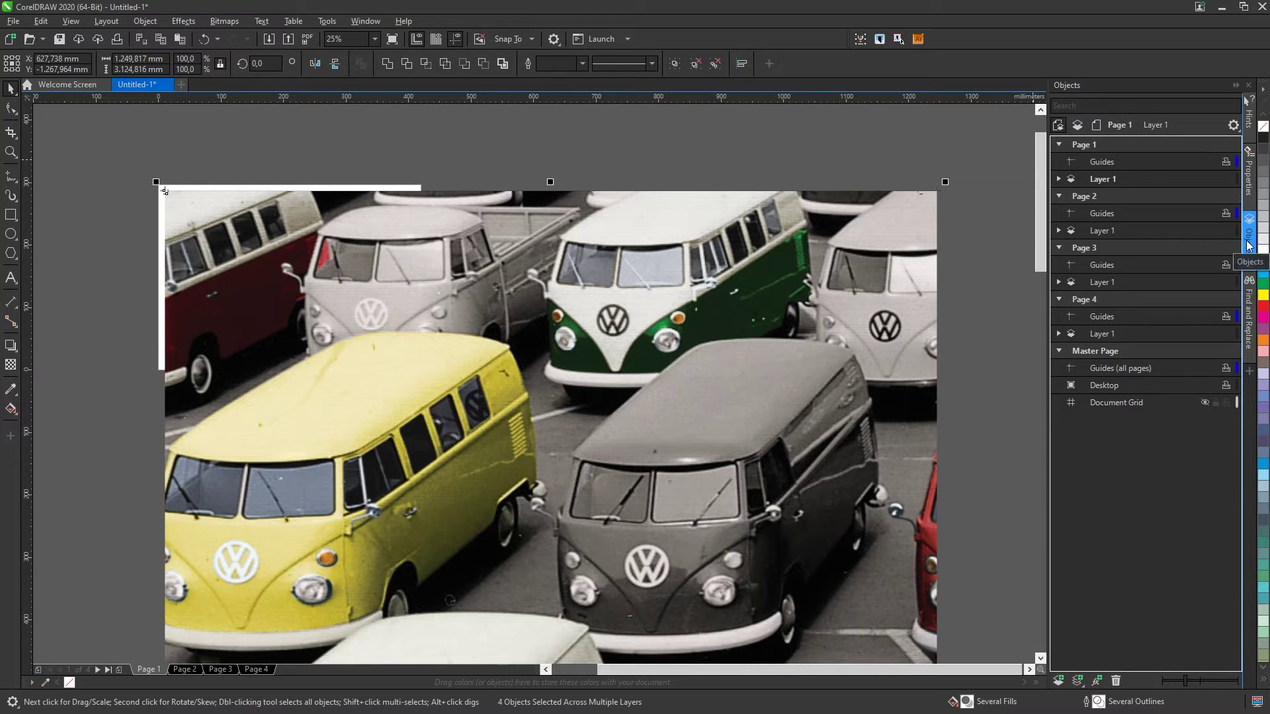
left_click(1250, 375)
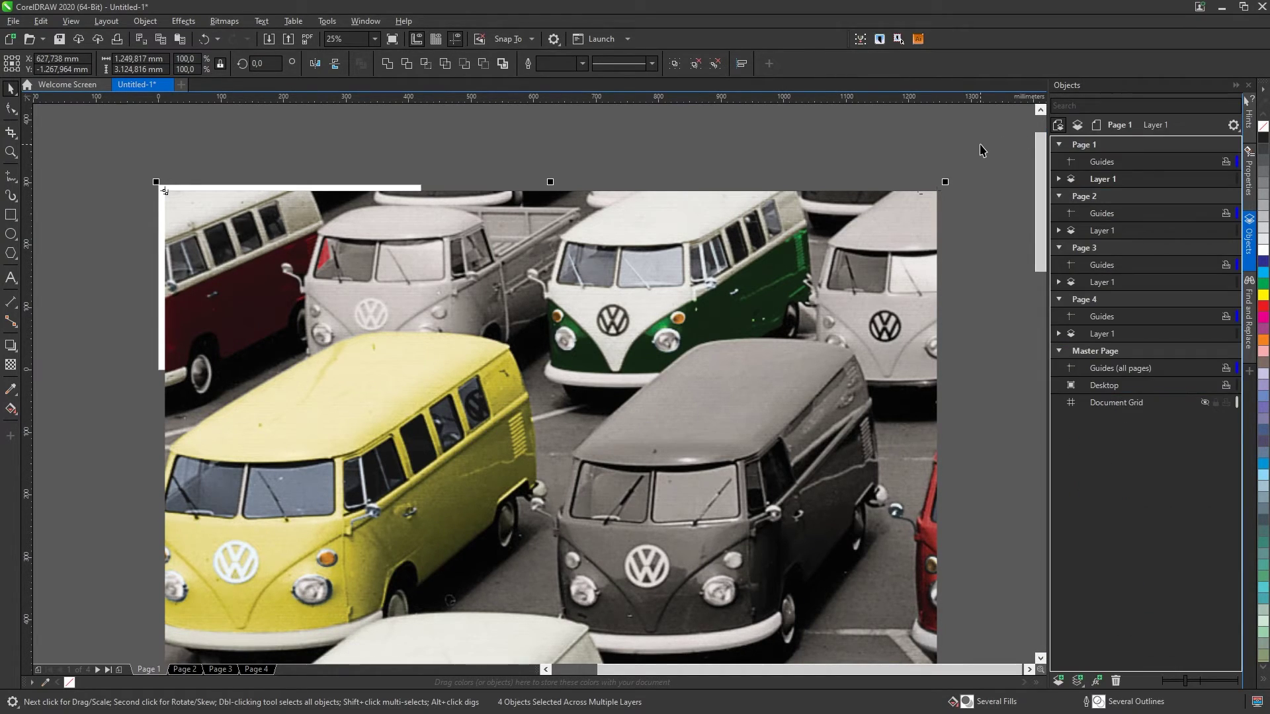
Move the image groups of Pages 2, 3 and 4 onto the Desktop layer.
key("shift+F2")
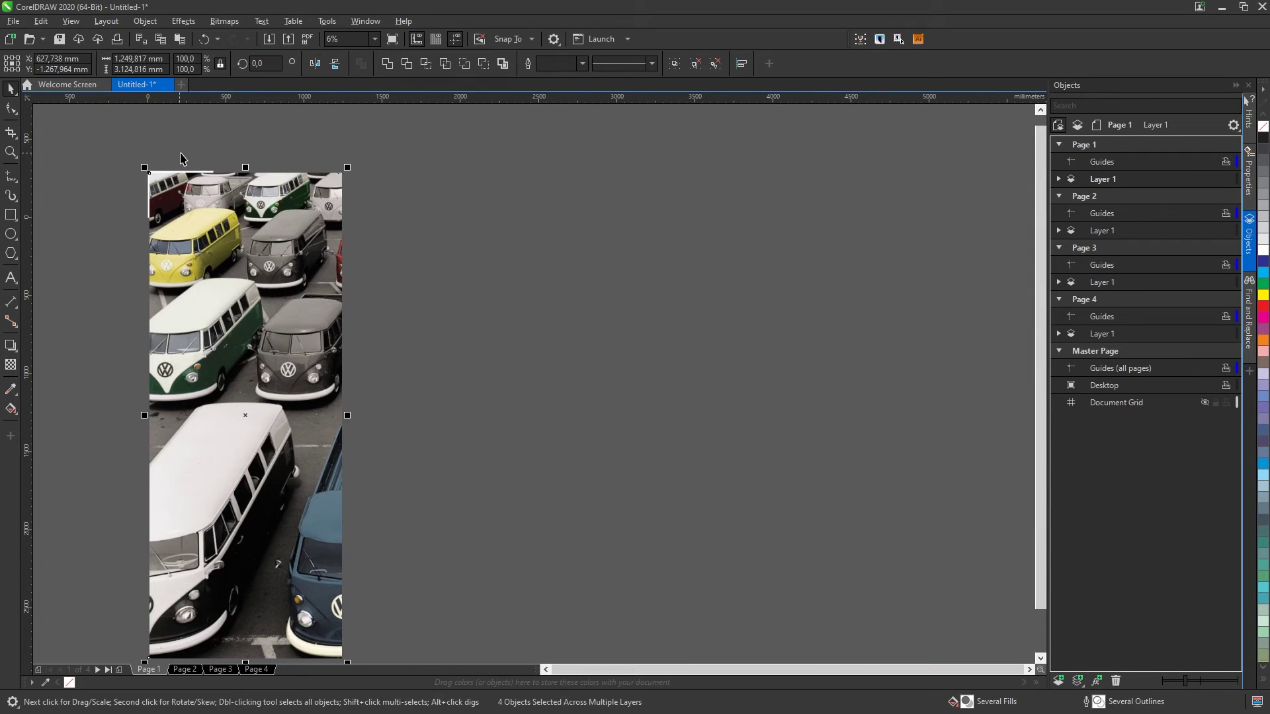
key("ctrl+g")
left_click(1084, 248)
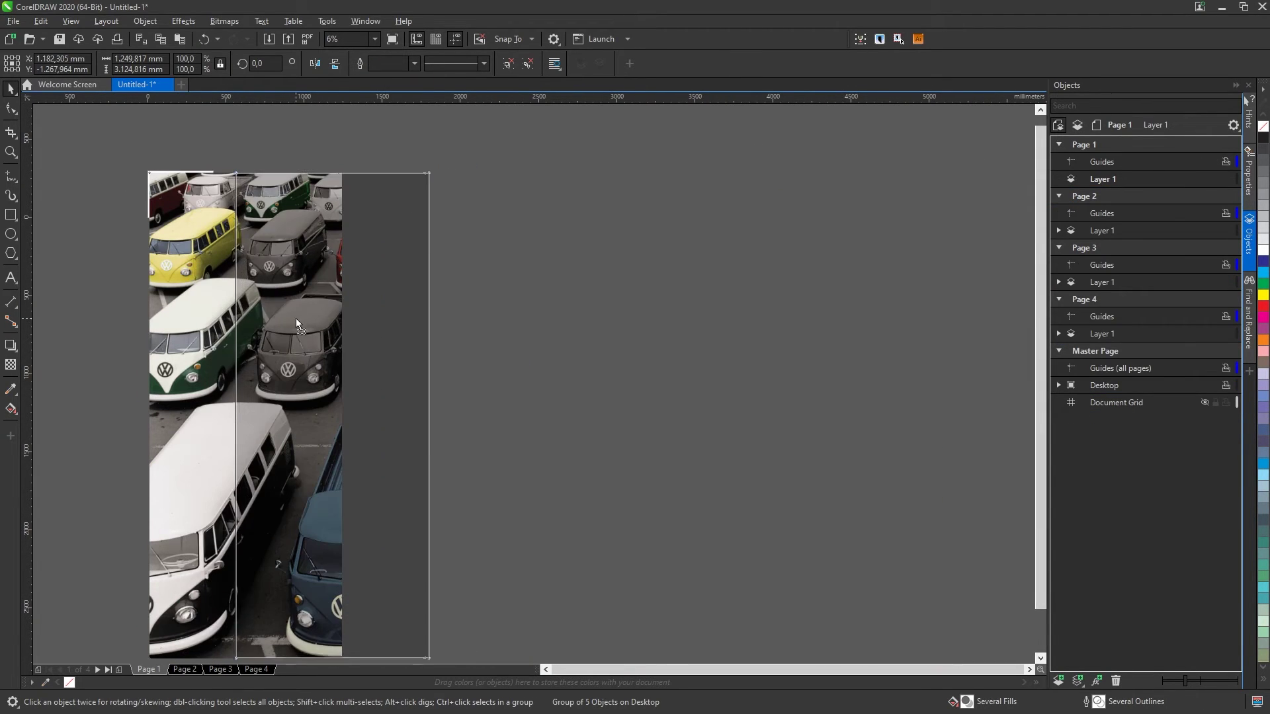
left_click(1059, 231)
left_click_drag(1118, 247, 1104, 385)
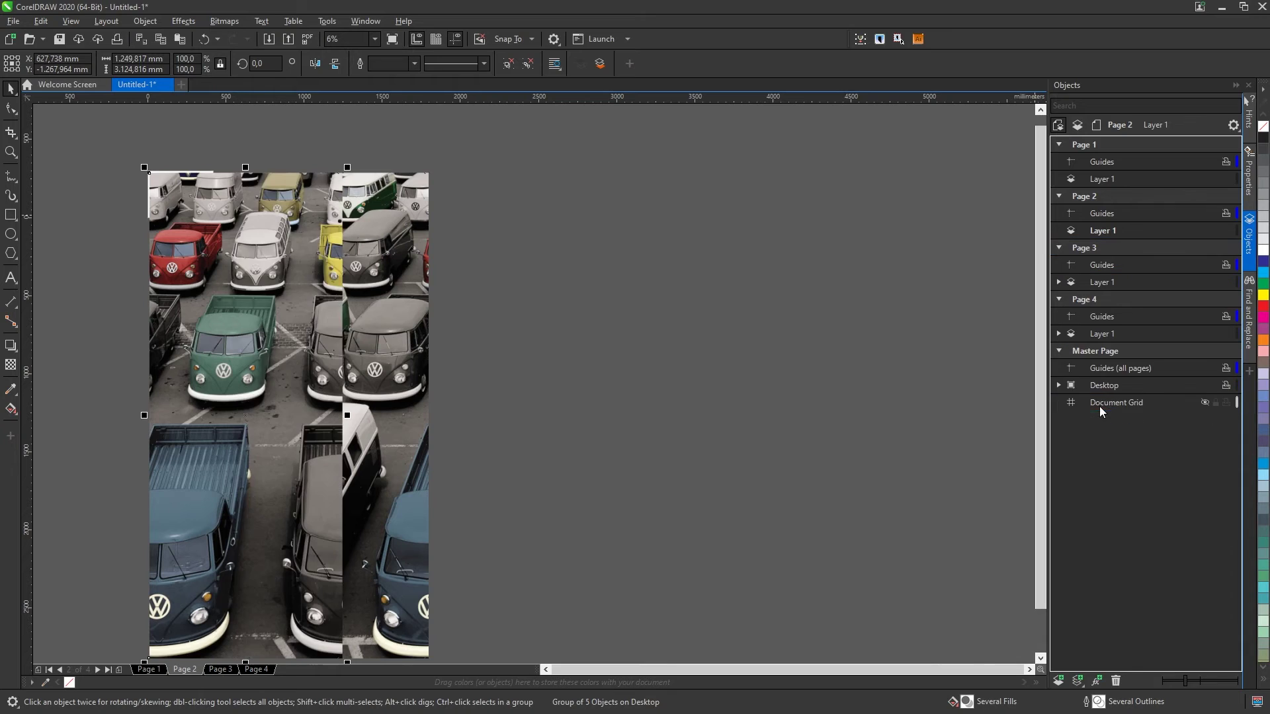
left_click(1084, 247)
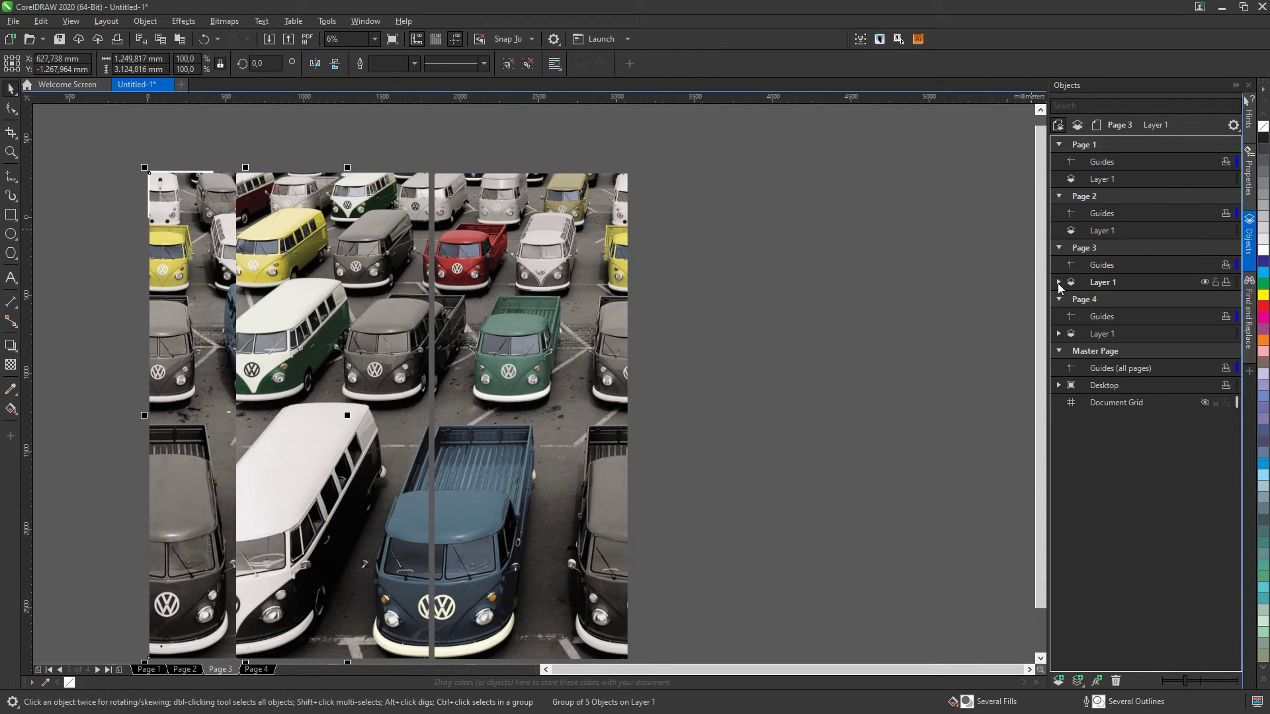
left_click(1059, 282)
left_click_drag(1124, 298, 1122, 395)
left_click(1084, 299)
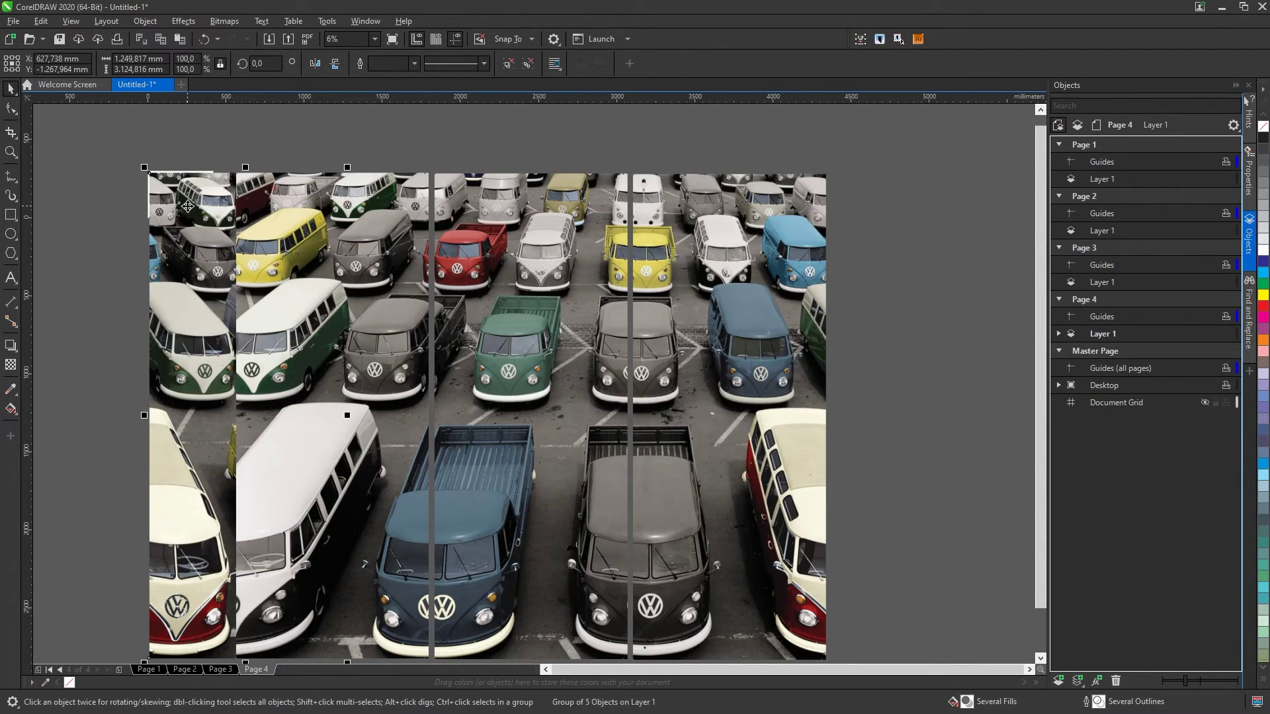
left_click(1059, 333)
left_click_drag(1117, 350, 1103, 402)
Slide the tiles side by side, snapping their edges together into the full photo.
left_click_drag(159, 213, 841, 213)
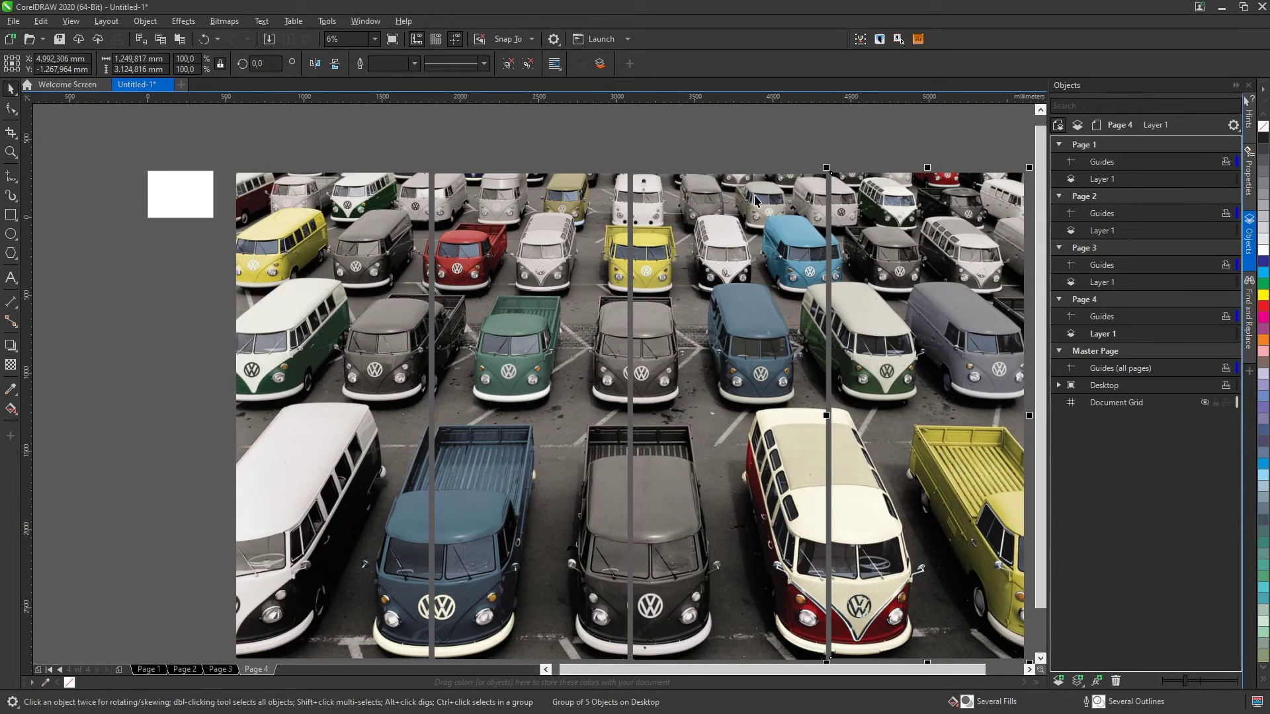
scroll(482, 162, "up", 7)
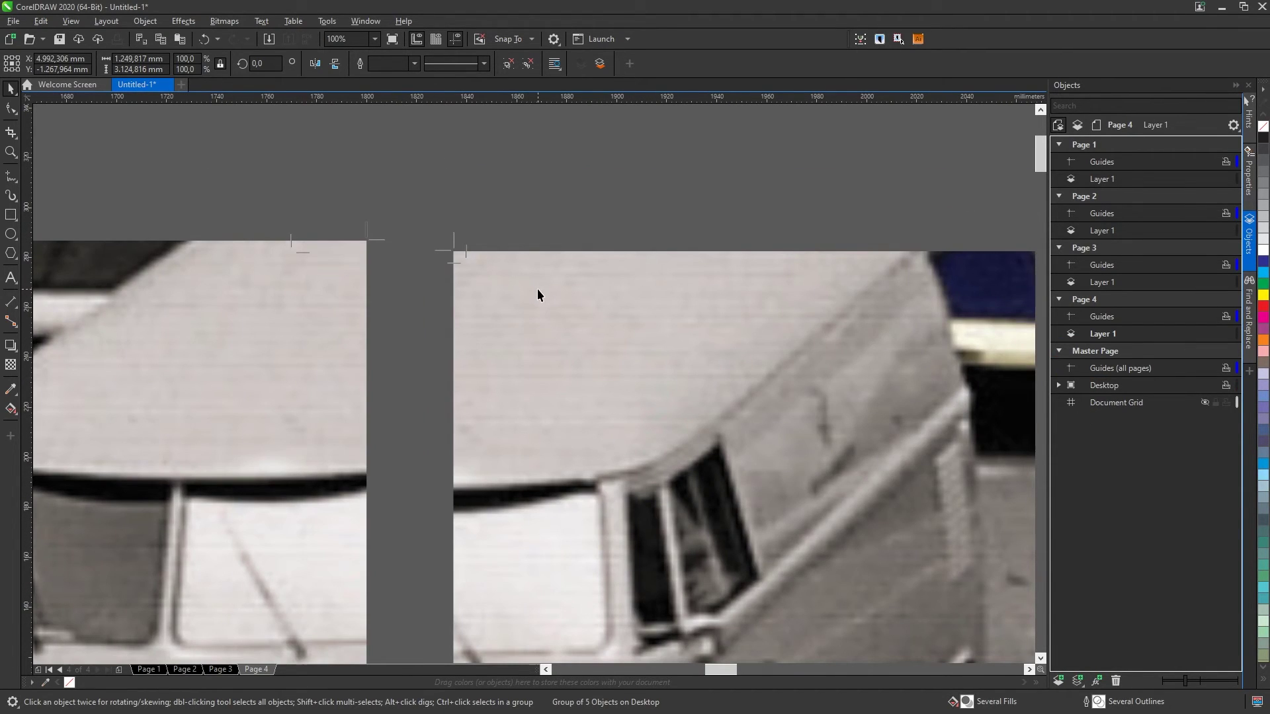
left_click_drag(473, 249, 373, 212)
scroll(292, 238, "down", 4)
scroll(551, 213, "up", 4)
scroll(373, 212, "down", 6)
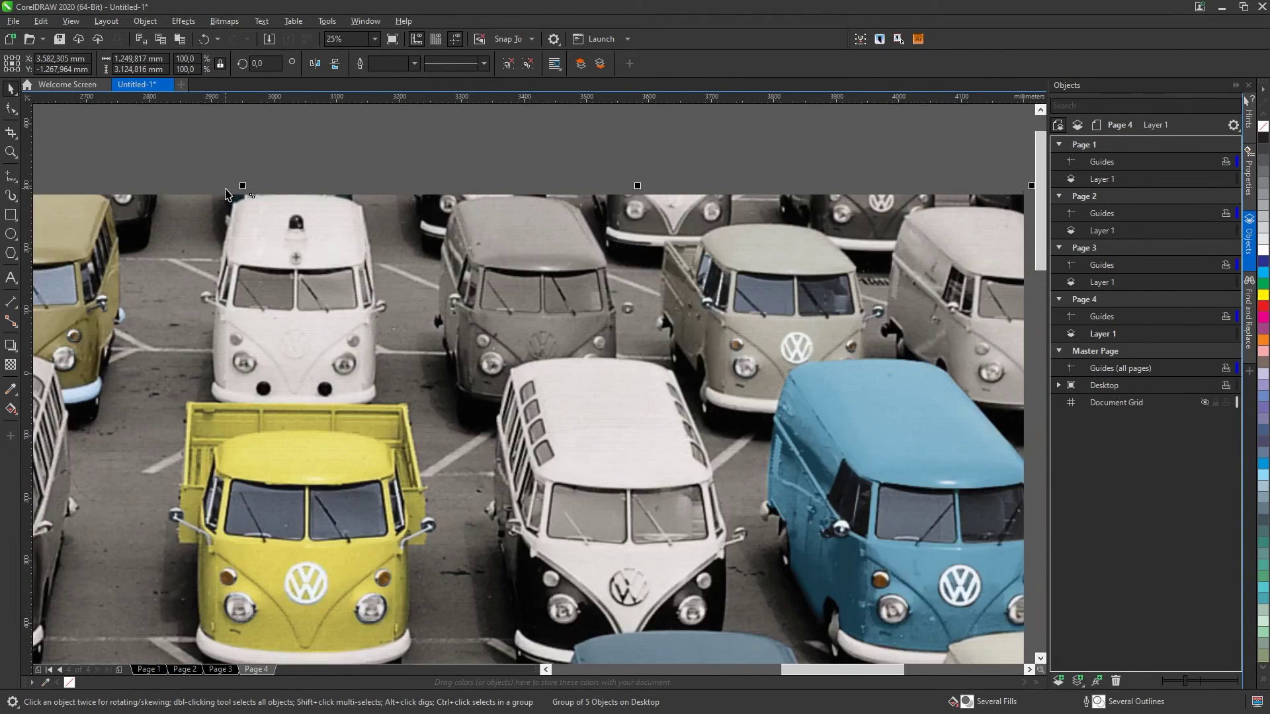
left_click_drag(818, 211, 574, 174)
scroll(646, 212, "up", 6)
scroll(574, 174, "down", 9)
left_click(661, 141)
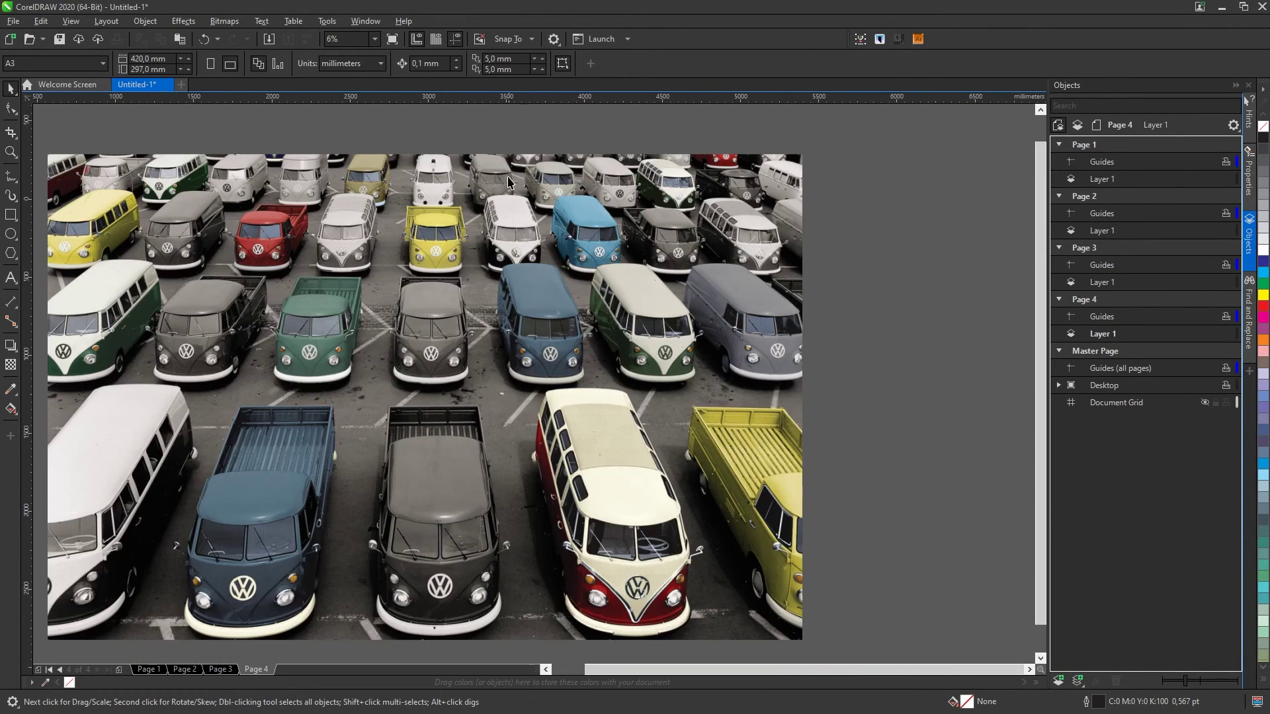
scroll(476, 175, "up", 3)
left_click_drag(663, 323, 626, 306)
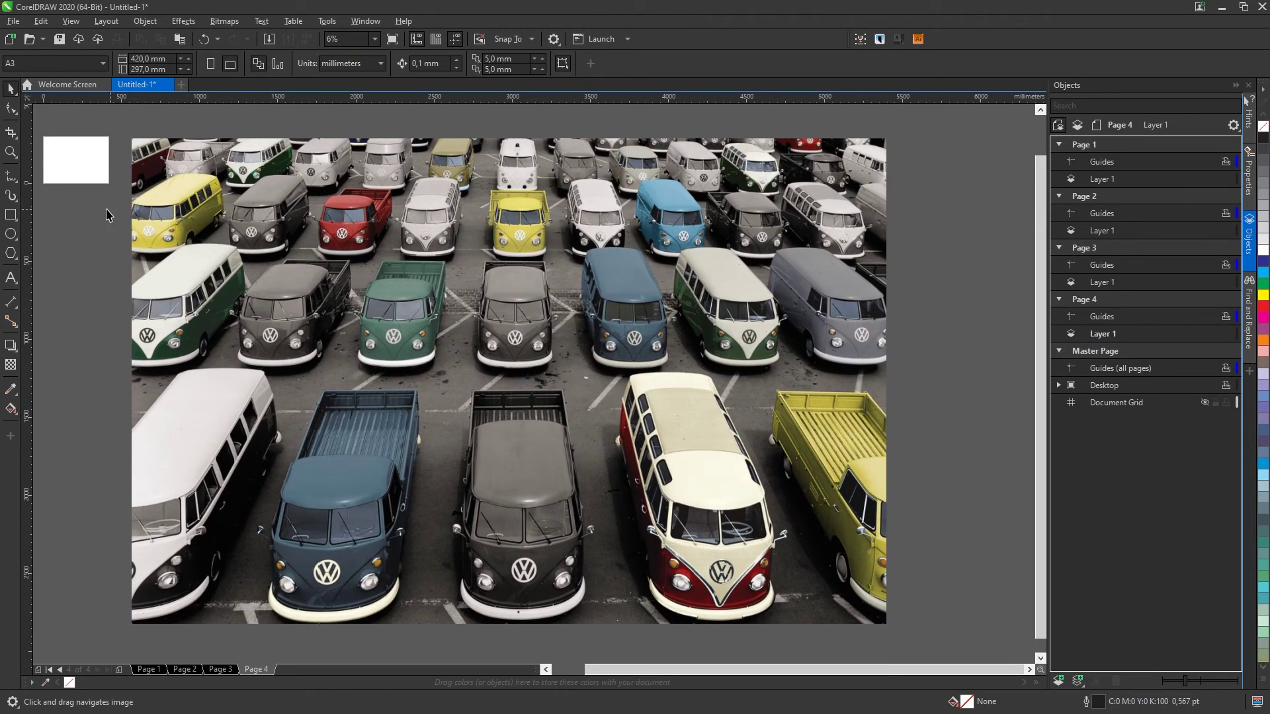
Draw a rectangle on Page 1's Layer 1 at the photo's top-left corner.
left_click(11, 215)
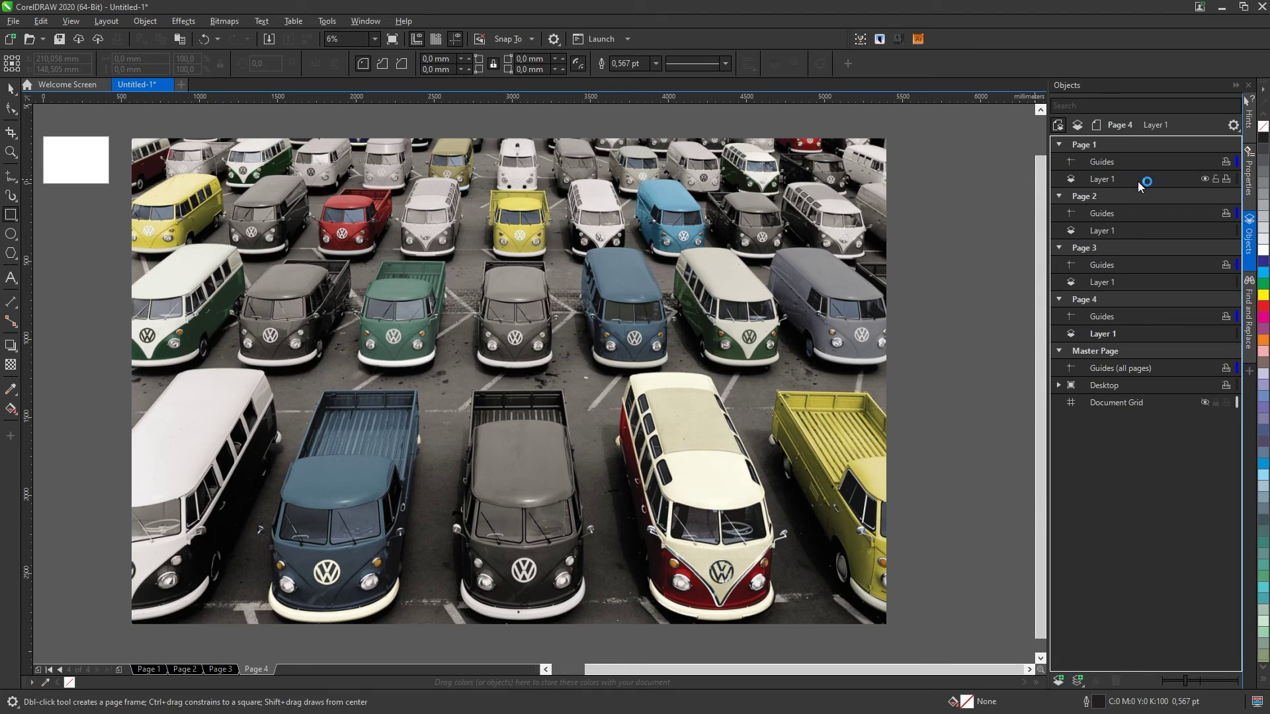
left_click(1116, 180)
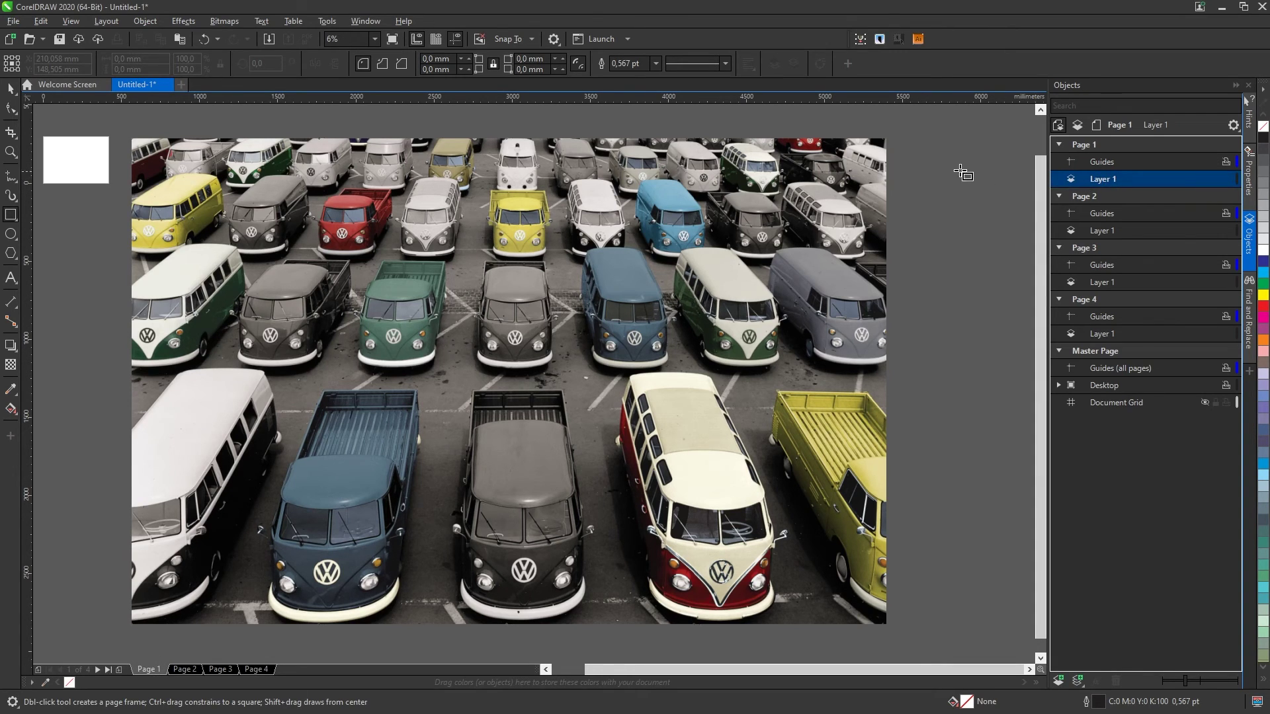
scroll(132, 129, "up", 10)
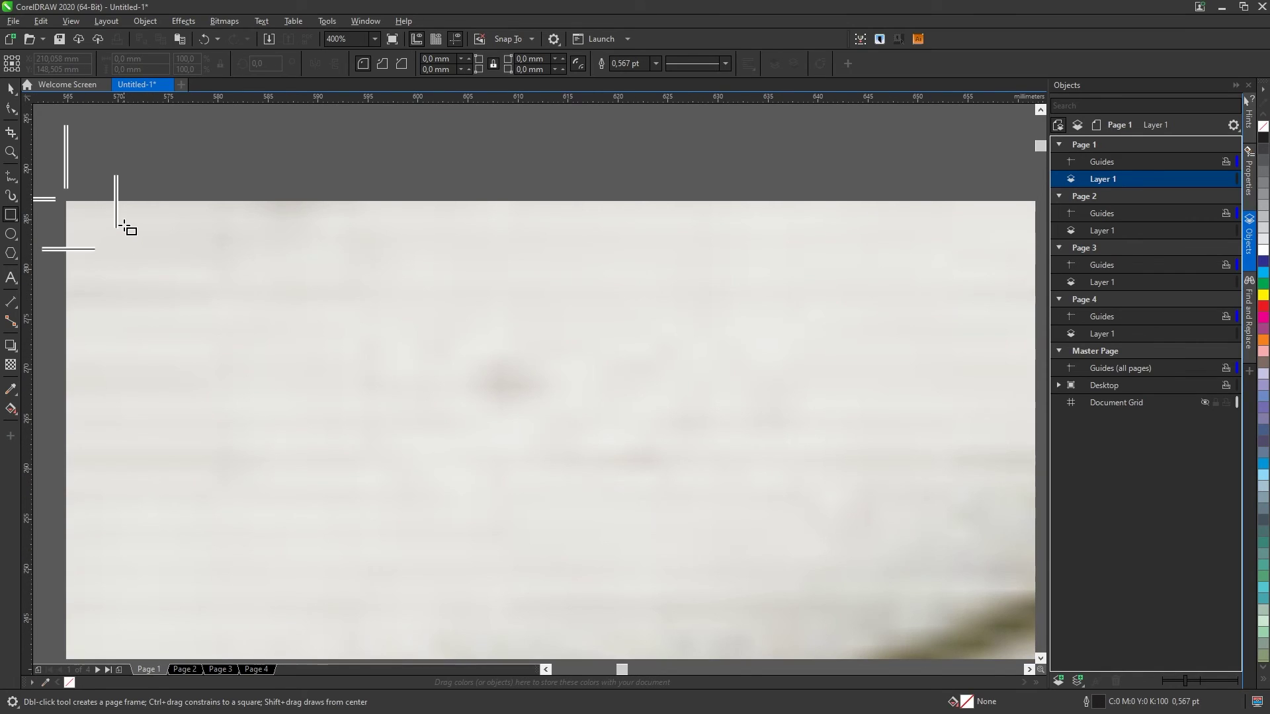
left_click_drag(112, 219, 621, 481)
left_click_drag(366, 221, 99, 249)
Stretch the rectangle to the photo's edges, making it 4800 × 3100 mm.
scroll(86, 238, "down", 2)
scroll(78, 234, "down", 8)
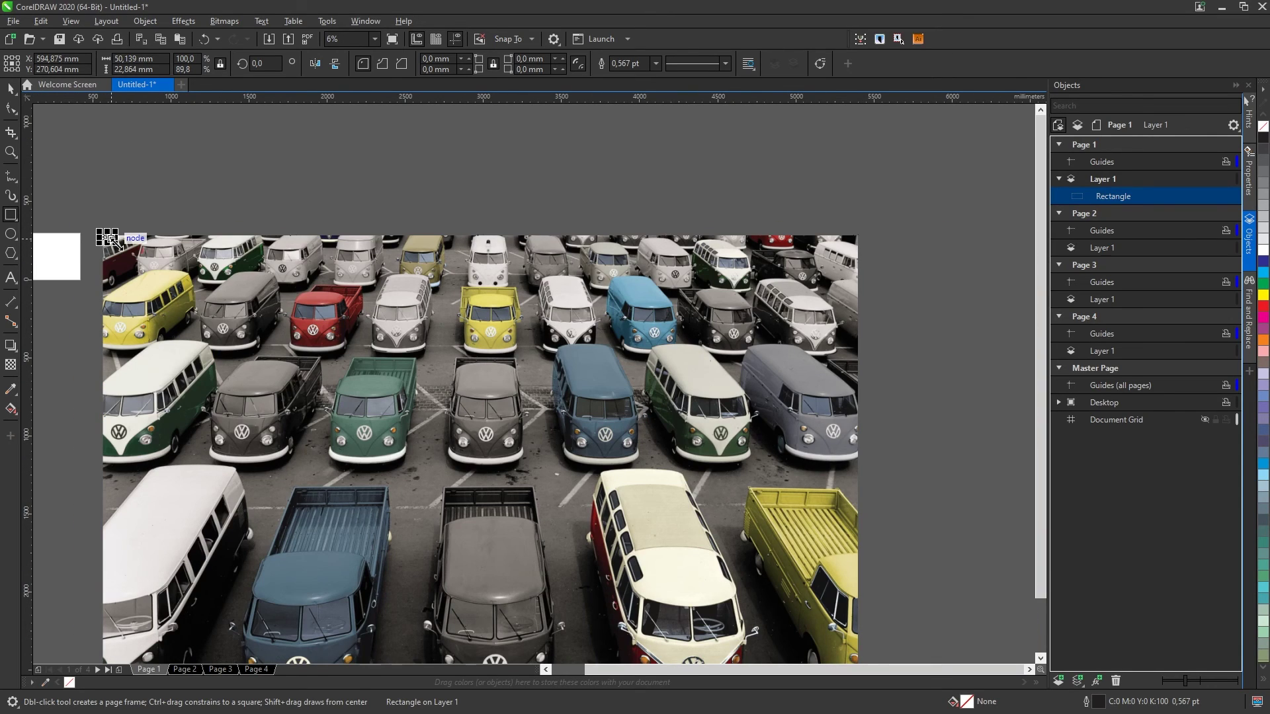
left_click_drag(112, 241, 842, 616)
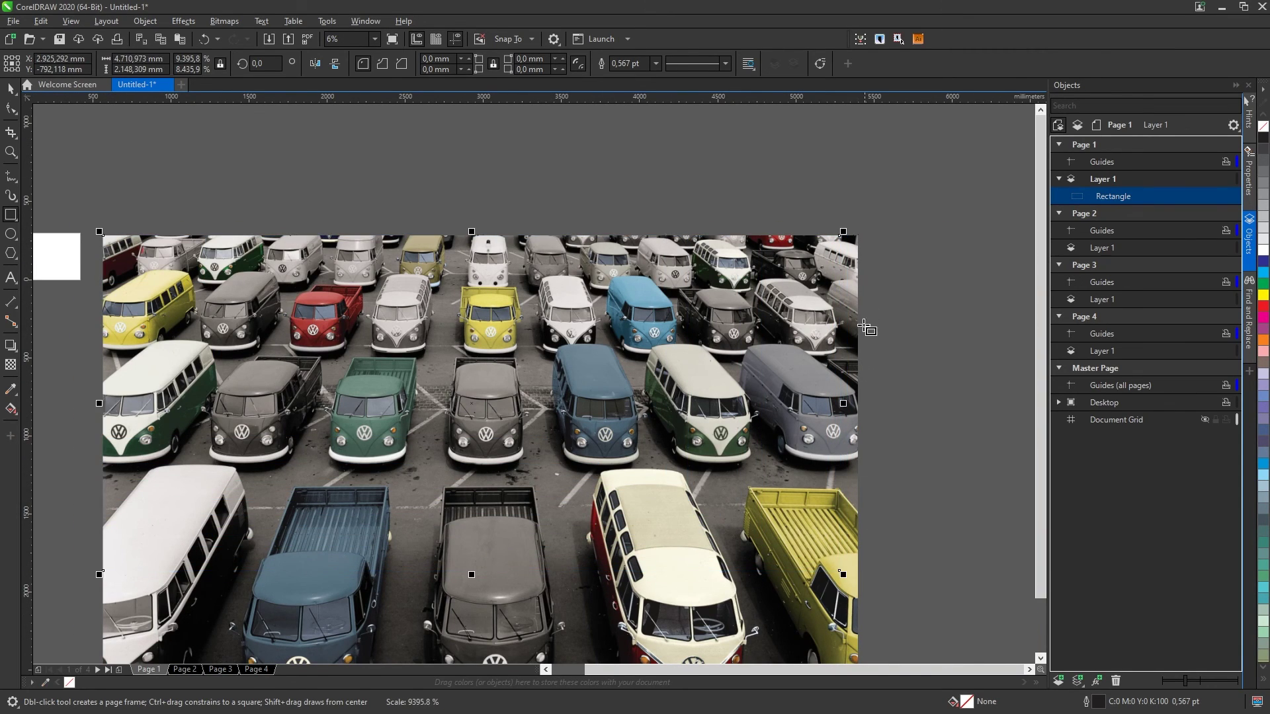
scroll(879, 326, "up", 2)
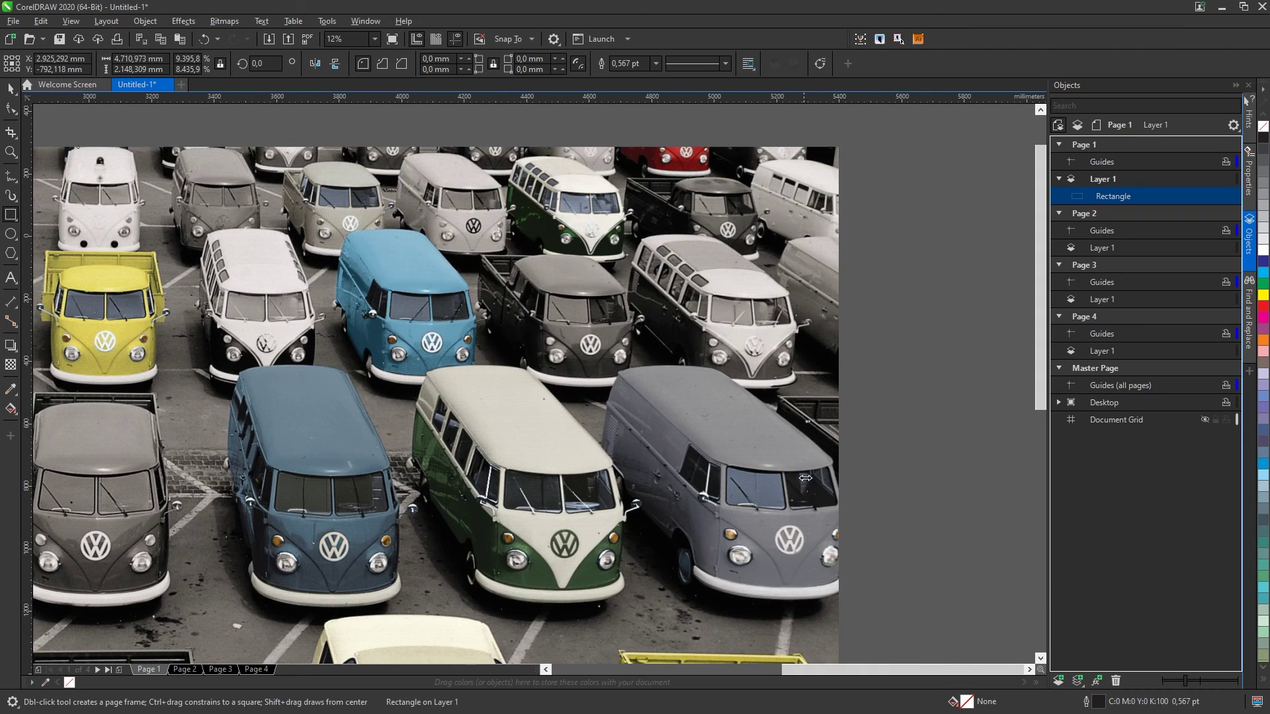
left_click_drag(804, 144, 833, 145)
scroll(620, 315, "up", 2)
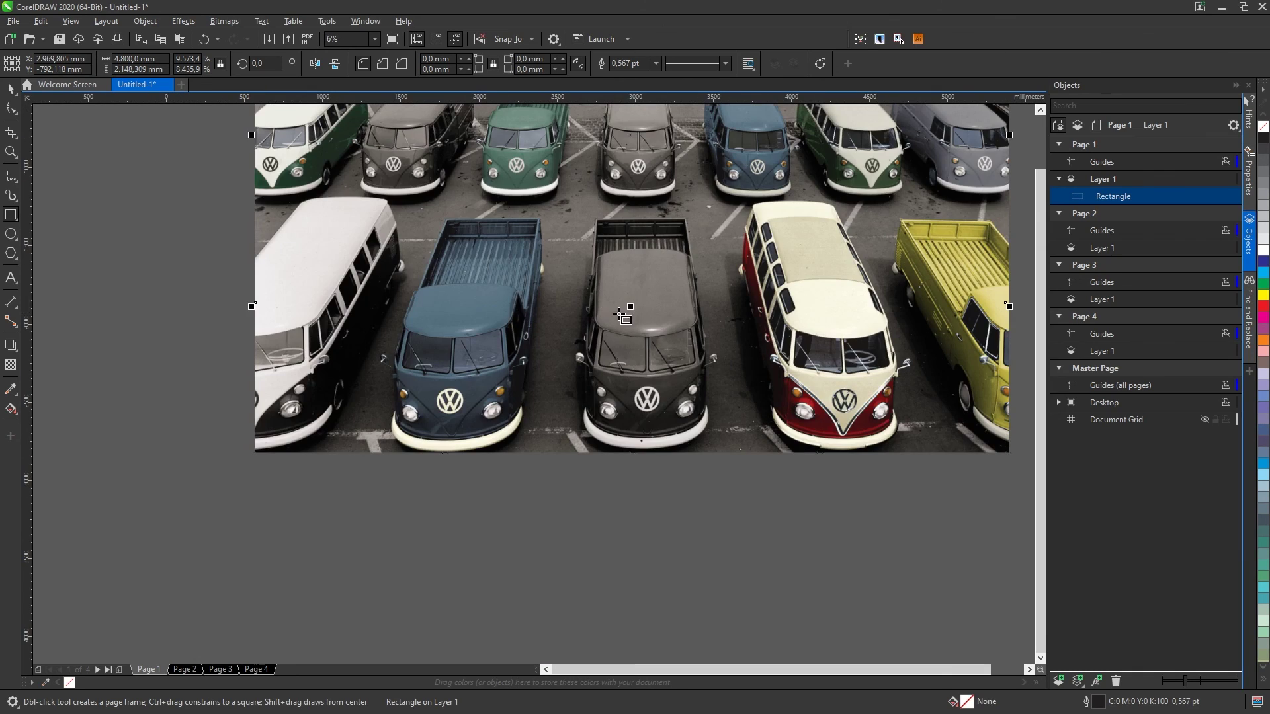
left_click_drag(624, 308, 256, 456)
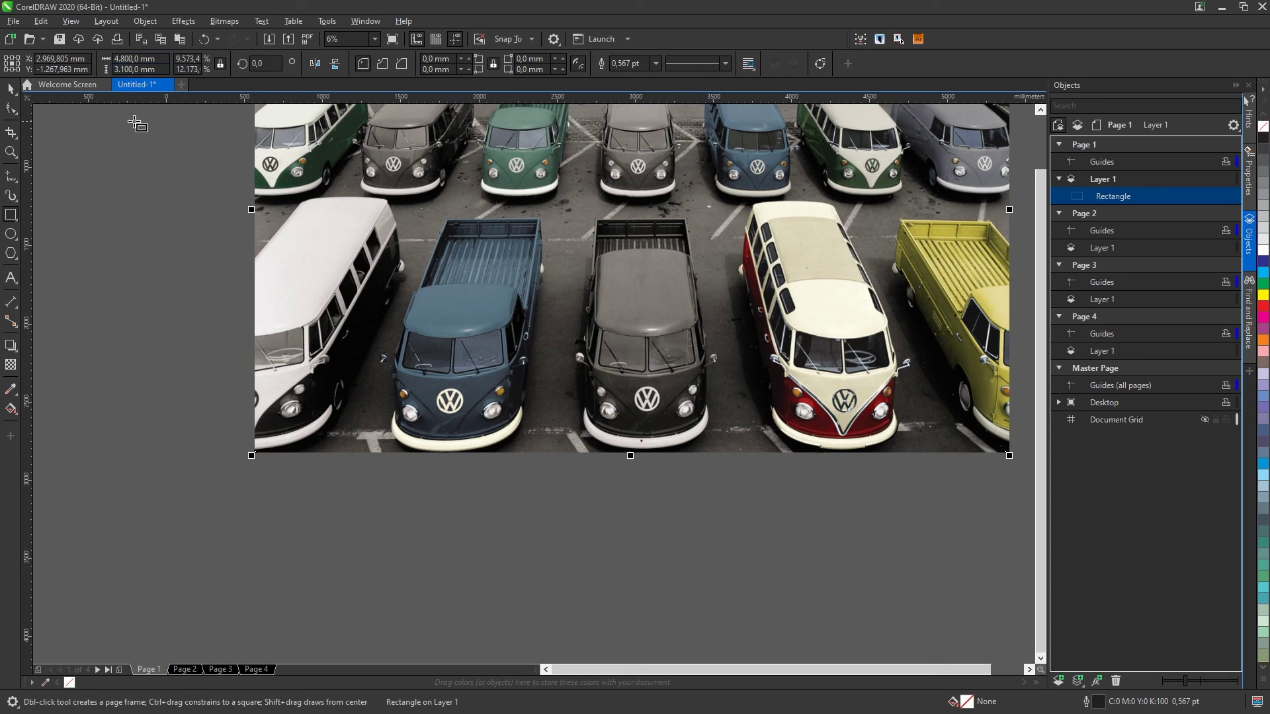
scroll(198, 317, "down", 2)
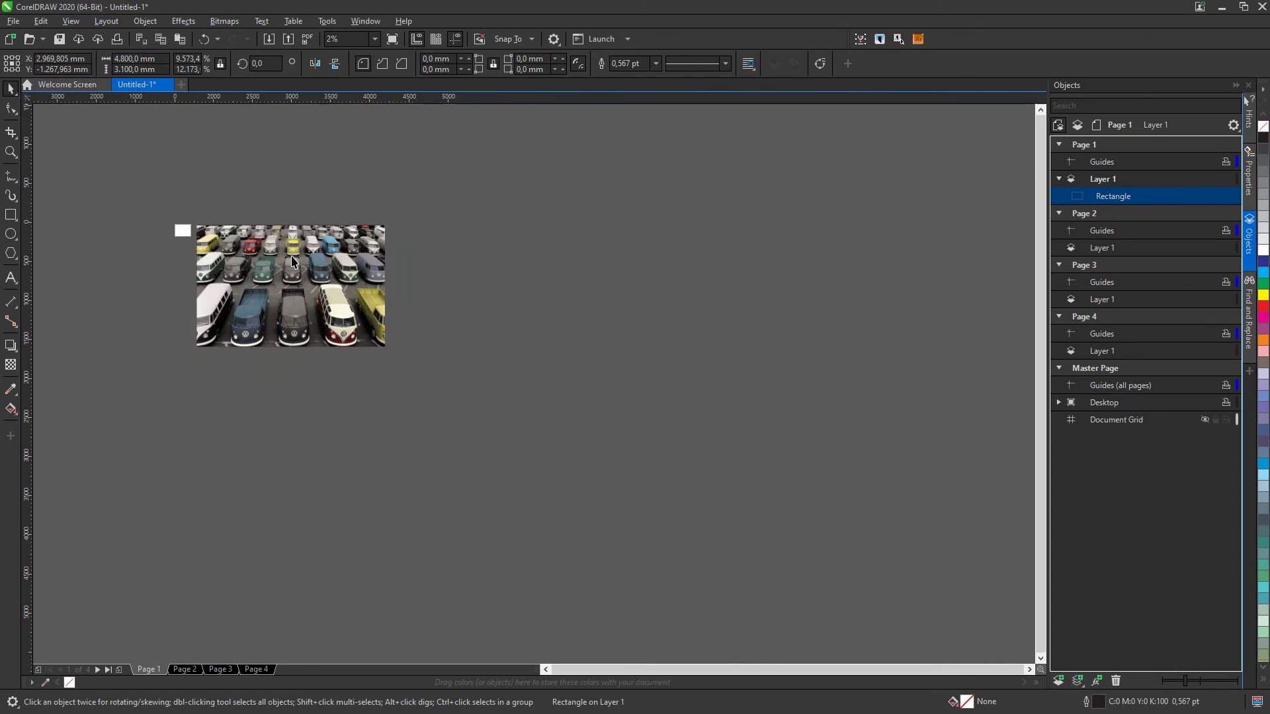
scroll(294, 291, "up", 1)
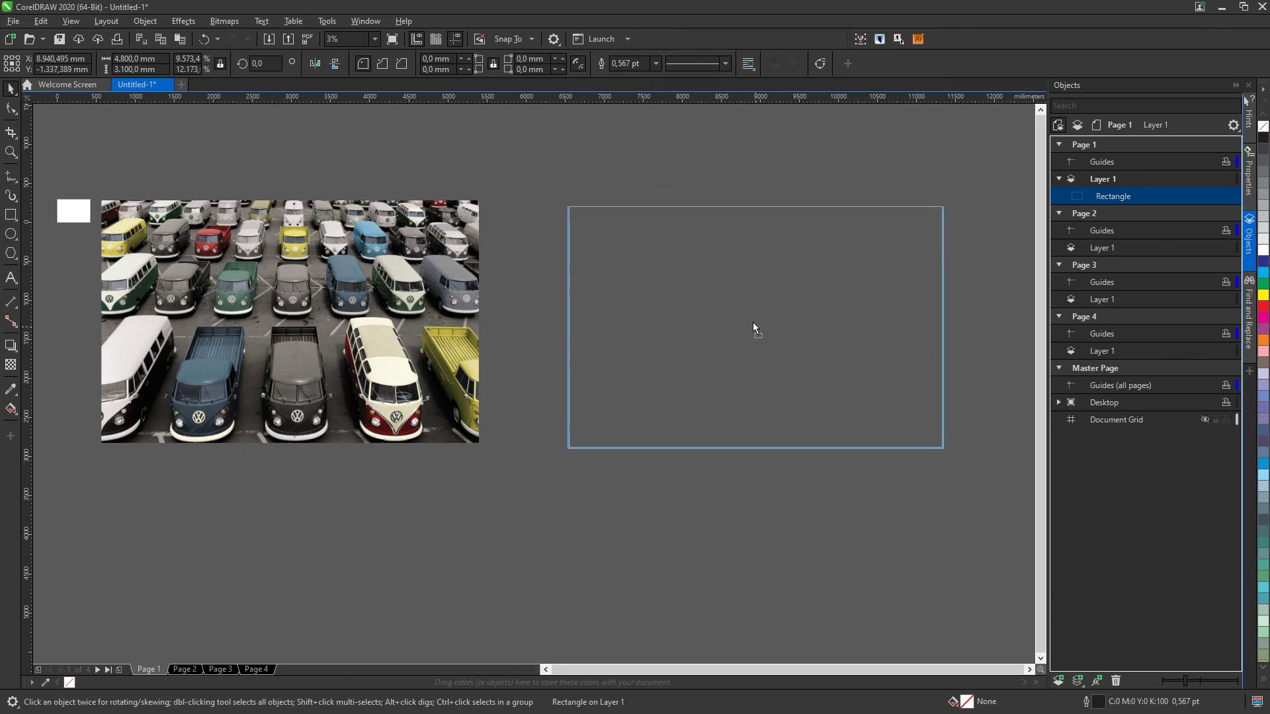